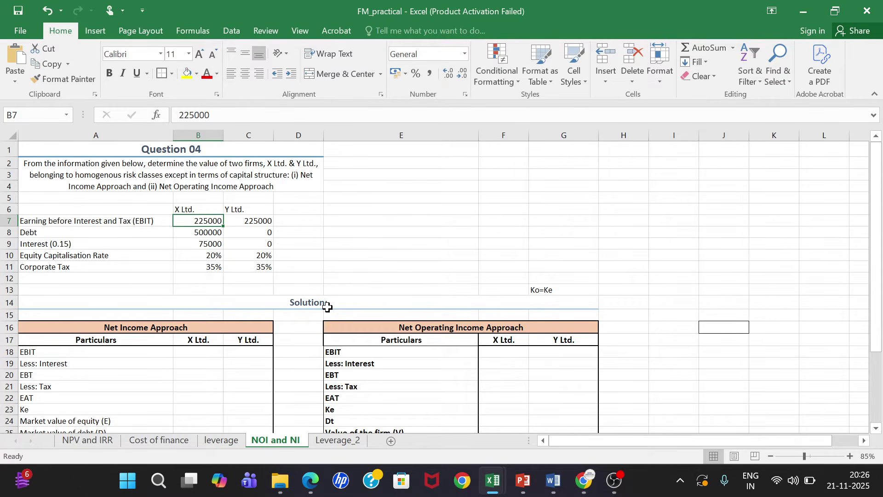
Review the Question 04 text and the given EBIT, debt, interest, equity capitalisation rate and tax figures for both firms.
{"action": "left_click", "coordinate": [129, 174]}
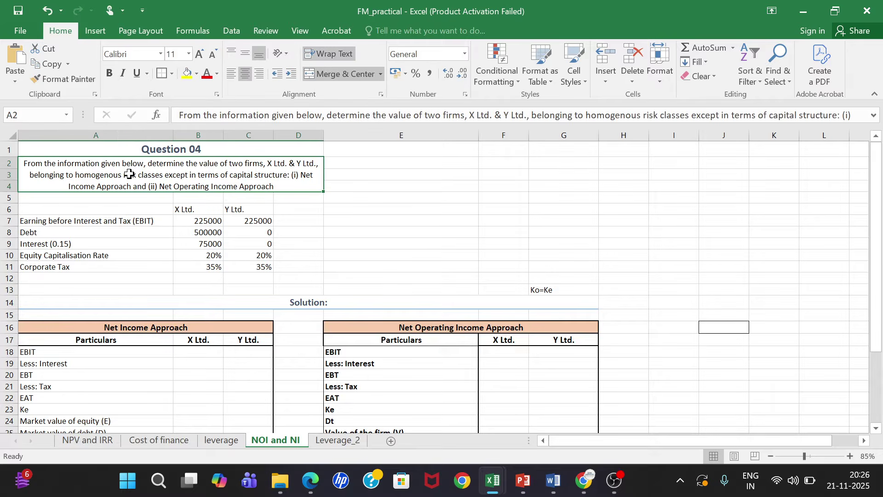
{"action": "left_click", "coordinate": [196, 223]}
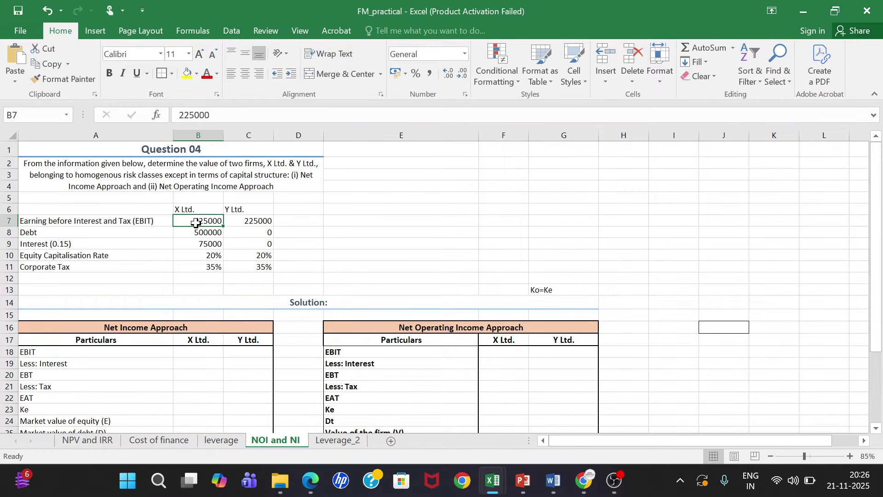
{"action": "key", "text": "Right"}
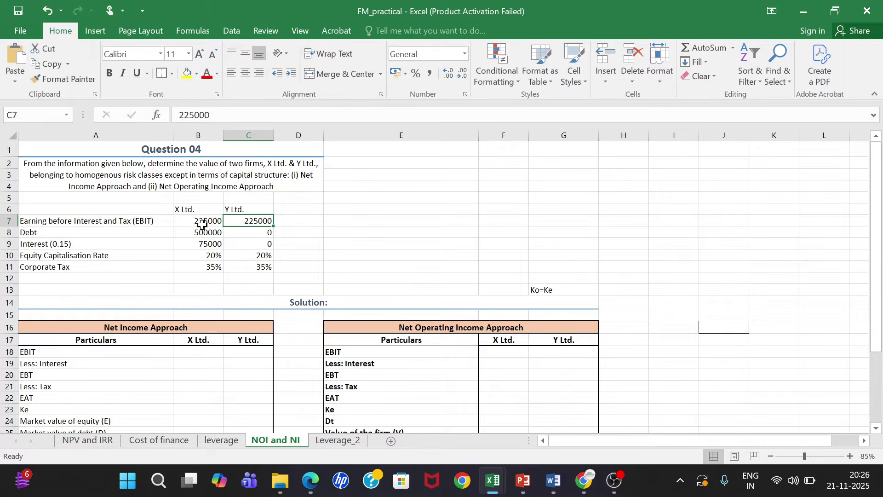
{"action": "left_click", "coordinate": [309, 219]}
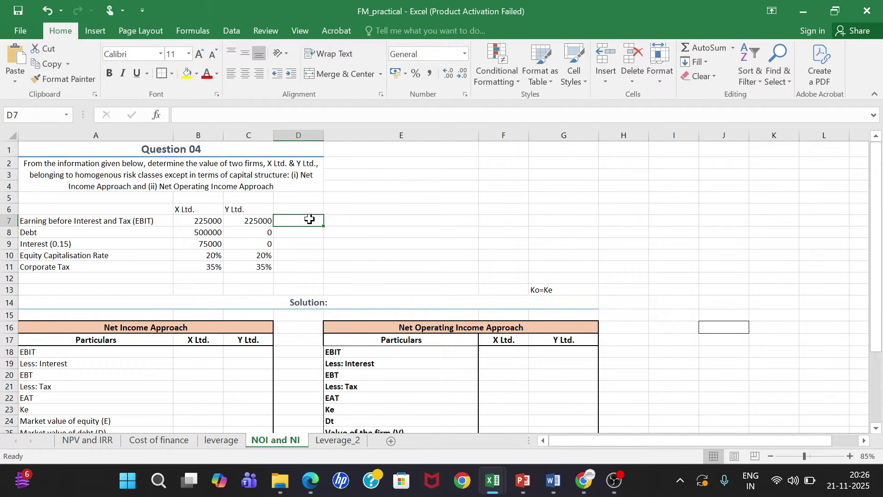
{"action": "key", "text": "Down"}
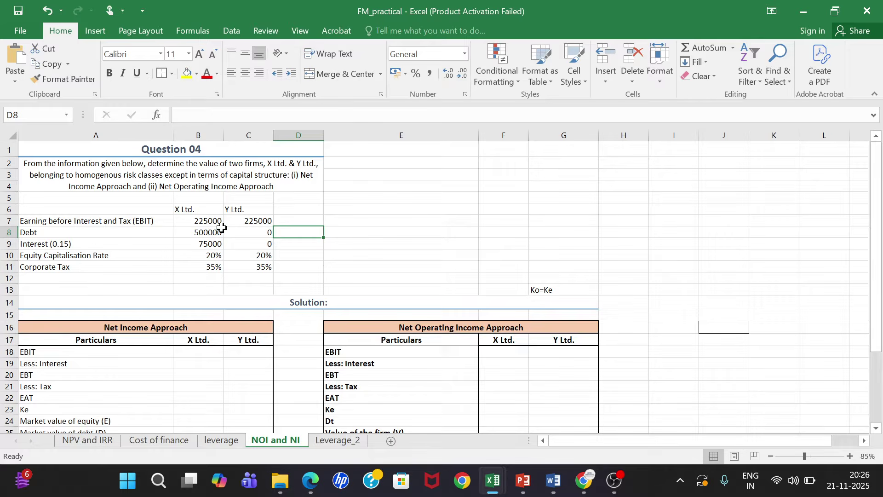
{"action": "left_click", "coordinate": [210, 245]}
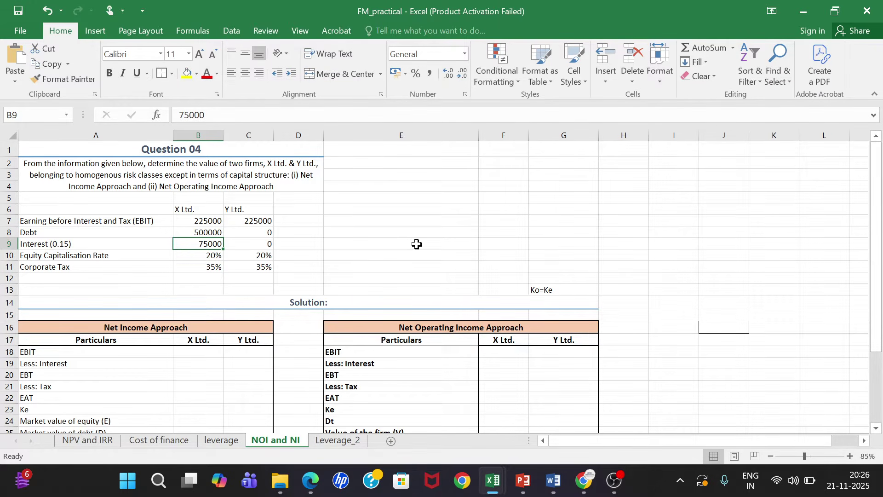
{"action": "left_click", "coordinate": [322, 256]}
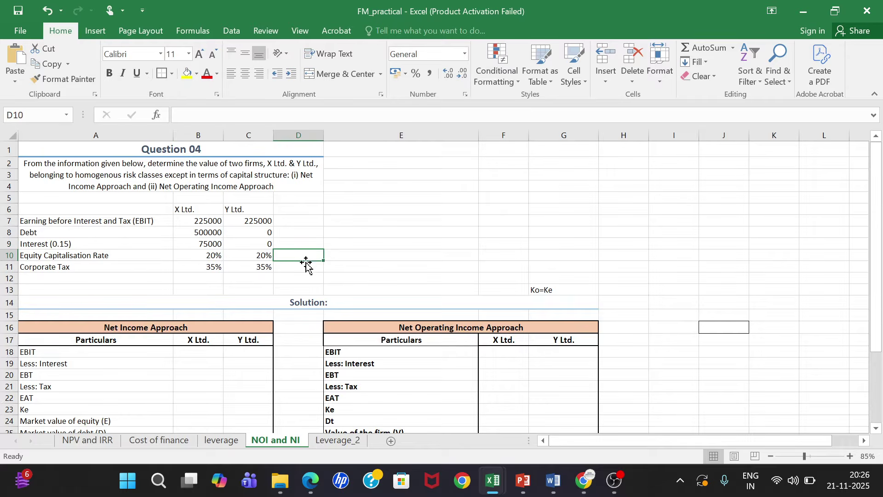
{"action": "left_click", "coordinate": [304, 262]}
Fill X Ltd.'s EBIT and interest in the Net Income Approach table by referencing B7 and B9 of the given data.
{"action": "scroll", "coordinate": [337, 253], "scroll_direction": "down", "scroll_amount": 1}
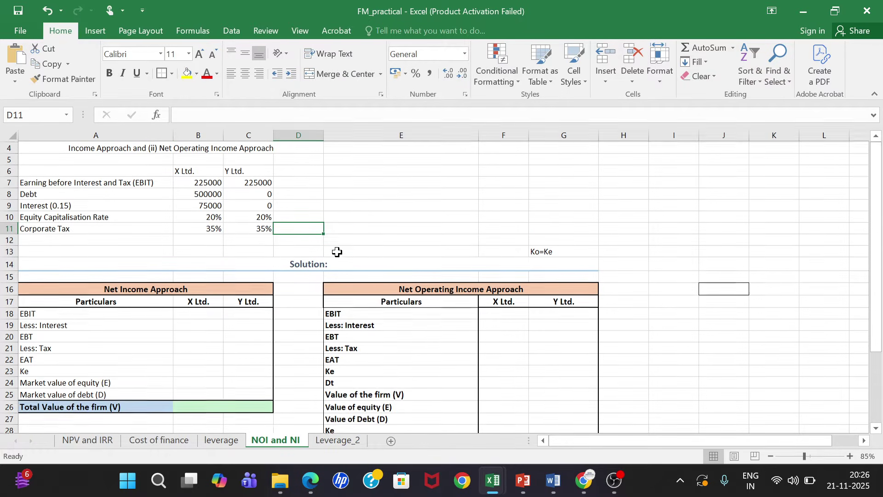
{"action": "left_click", "coordinate": [182, 317]}
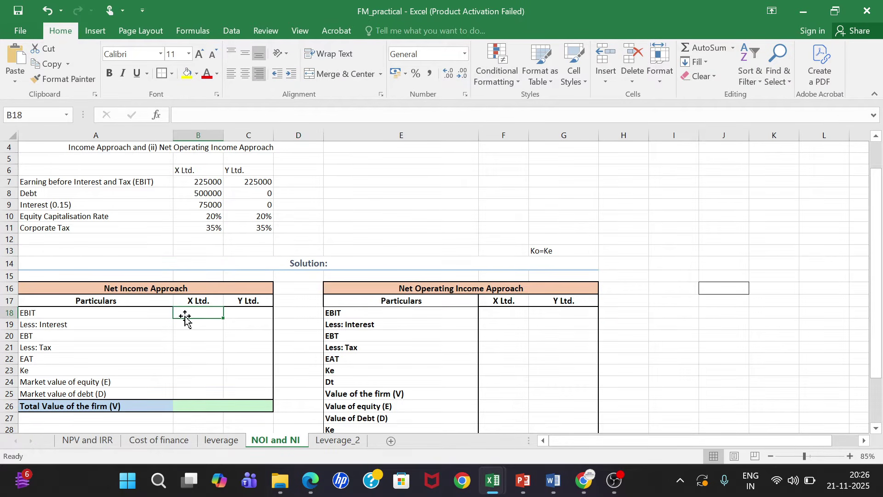
{"action": "type", "text": "="}
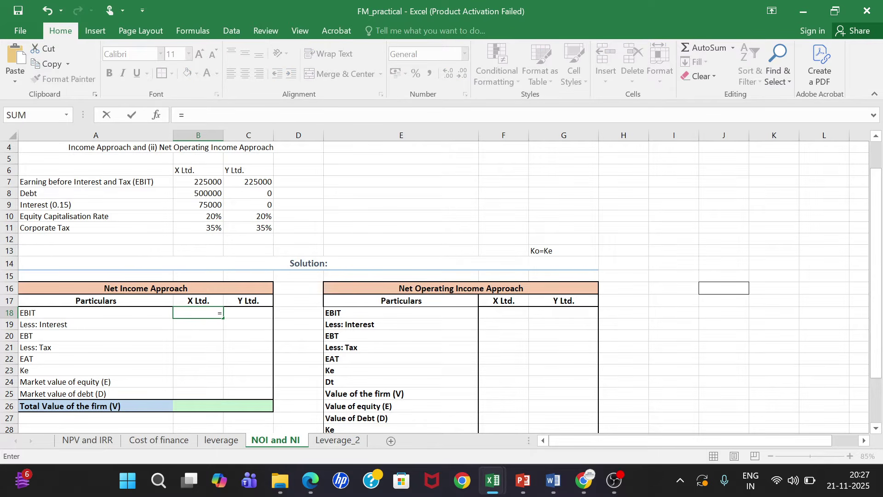
{"action": "left_click", "coordinate": [206, 184]}
{"action": "key", "text": "Return"}
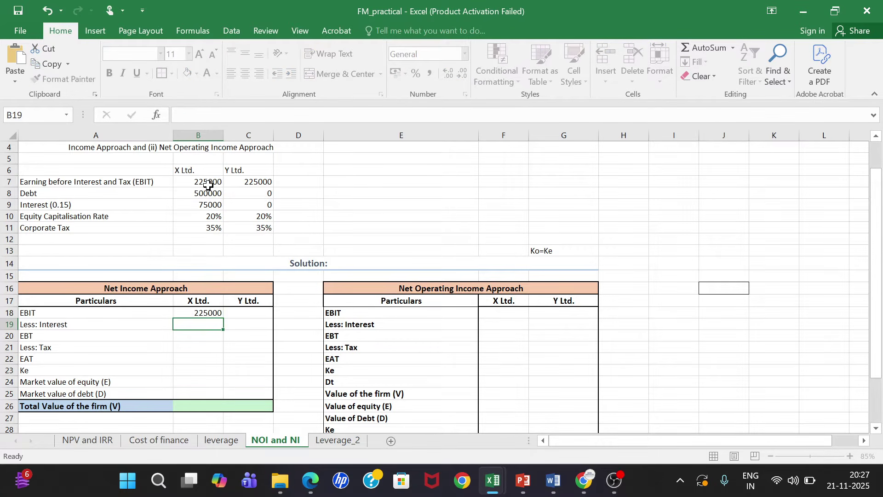
{"action": "type", "text": "="}
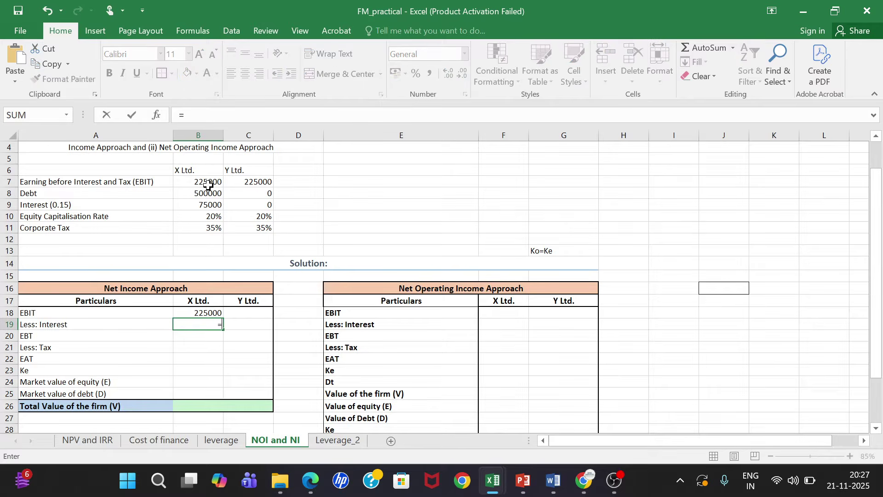
{"action": "left_click", "coordinate": [204, 205]}
{"action": "key", "text": "Return"}
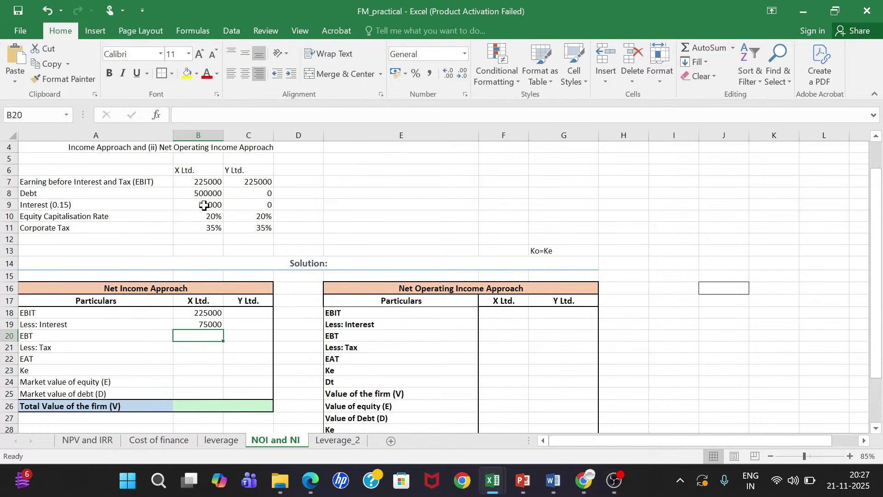
Calculate X Ltd.'s EBT in B20 as EBIT minus interest with =B18-B19.
{"action": "type", "text": "="}
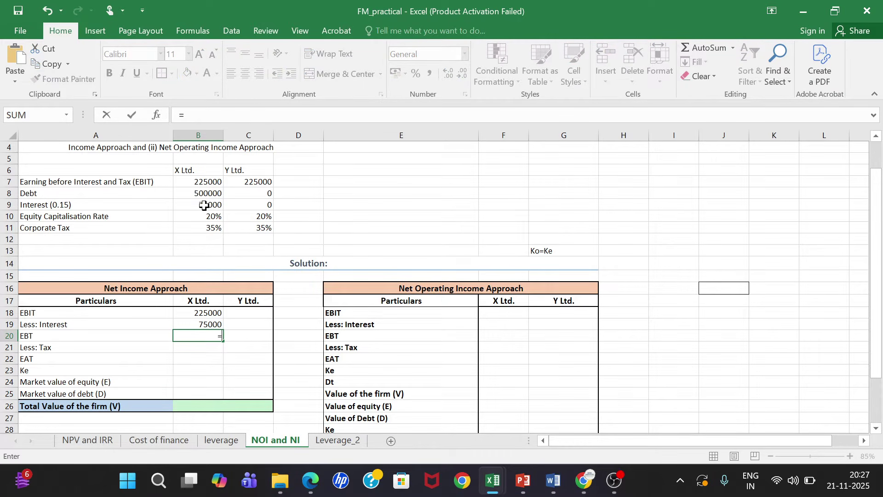
{"action": "left_click", "coordinate": [192, 314]}
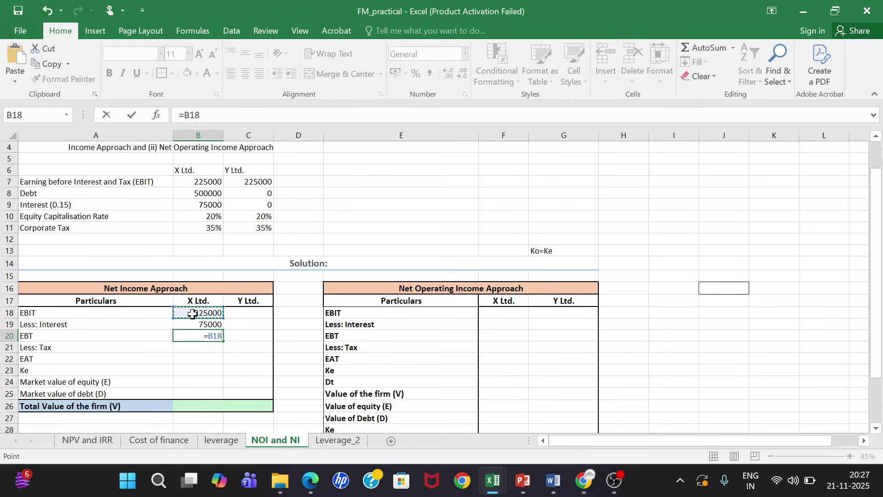
{"action": "type", "text": "-"}
{"action": "left_click", "coordinate": [195, 325]}
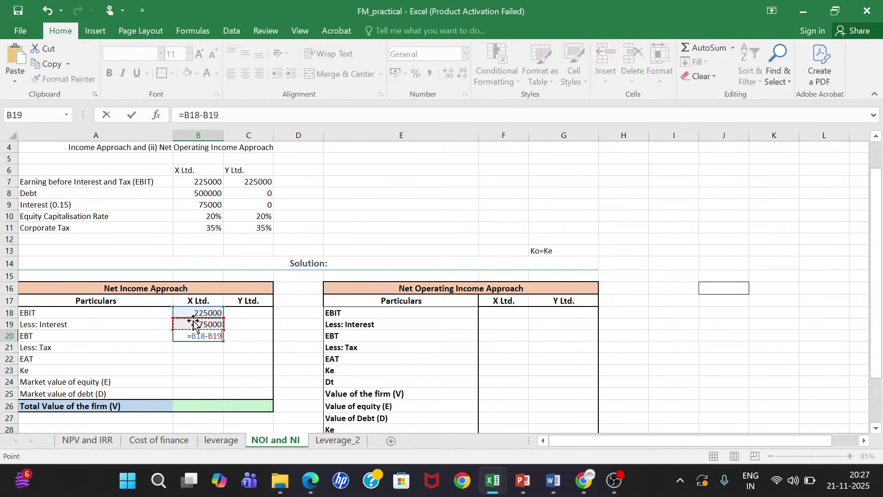
{"action": "key", "text": "Return"}
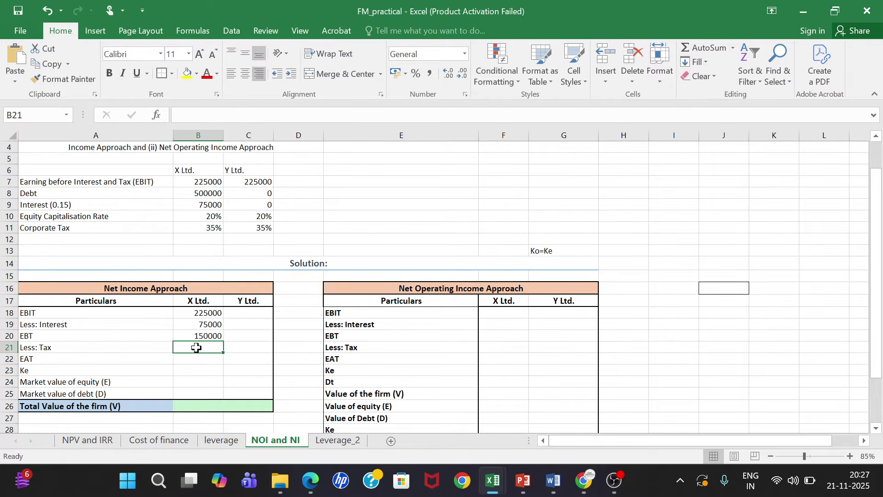
Calculate X Ltd.'s tax in B21 as EBT times the corporate tax rate with =B20*B11, and check the formula.
{"action": "type", "text": "="}
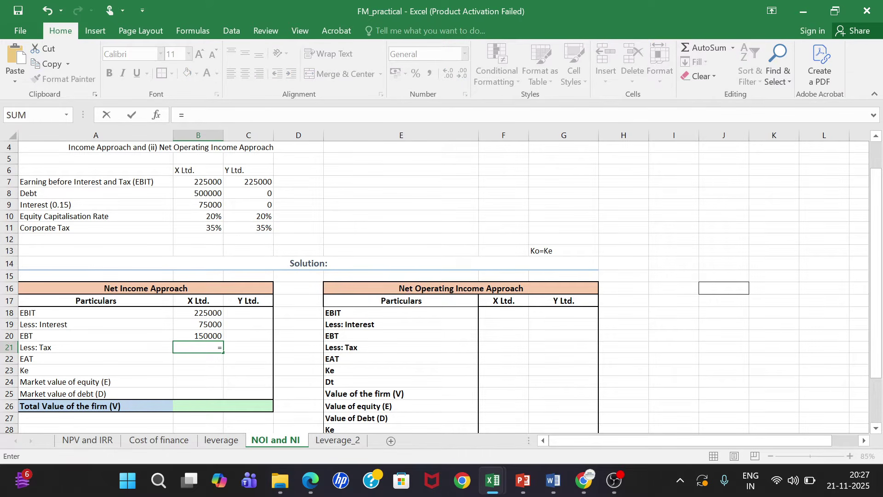
{"action": "left_click", "coordinate": [210, 335]}
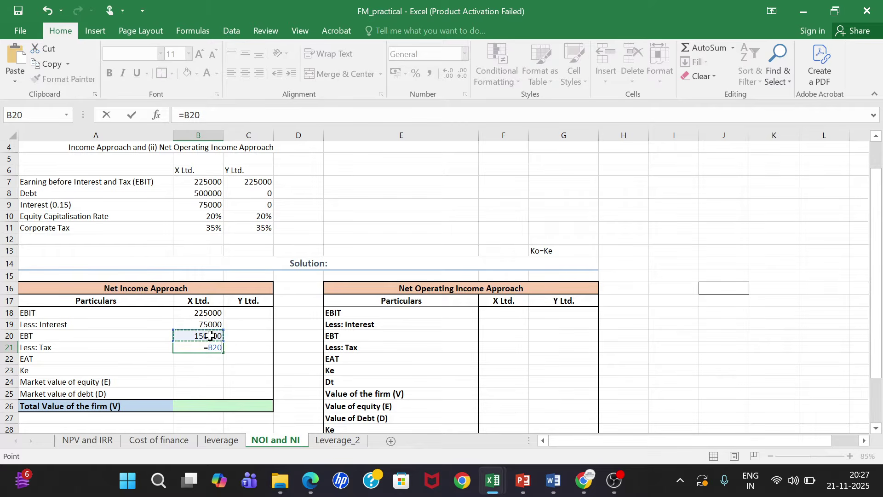
{"action": "type", "text": "*"}
{"action": "left_click", "coordinate": [188, 230]}
{"action": "key", "text": "Return"}
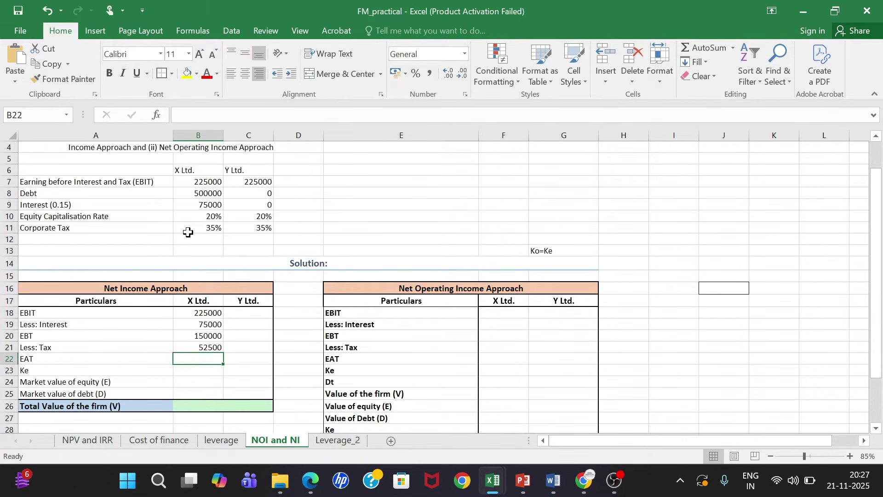
{"action": "key", "text": "Up"}
{"action": "key", "text": "Up"}
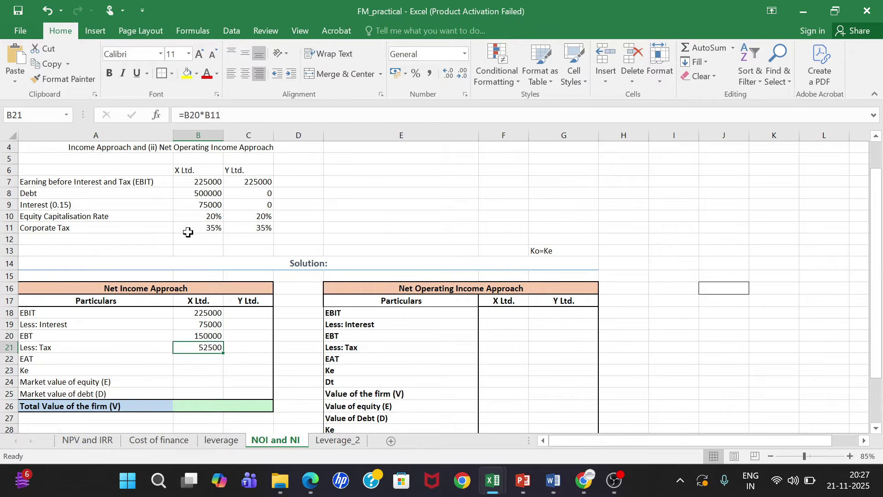
{"action": "key", "text": "Down"}
{"action": "key", "text": "Down"}
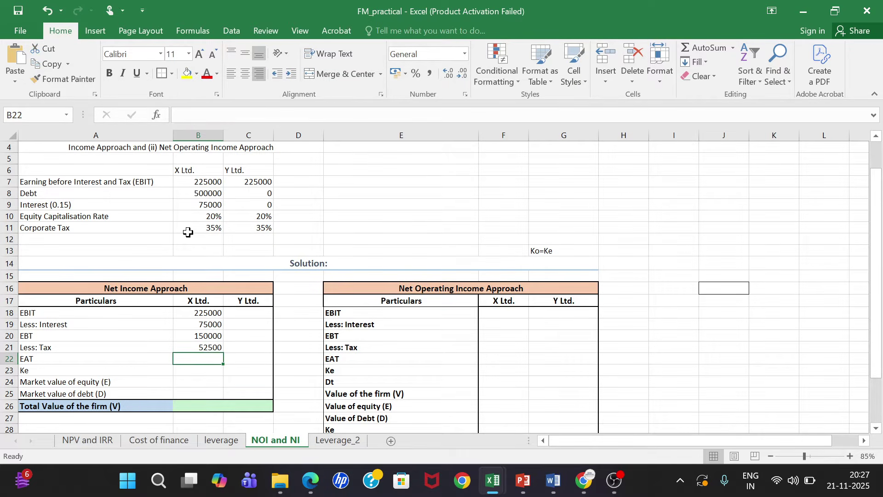
Calculate X Ltd.'s EAT in B22 as EBT minus tax with =B20-B21.
{"action": "type", "text": "="}
{"action": "key", "text": "Up"}
{"action": "key", "text": "Up"}
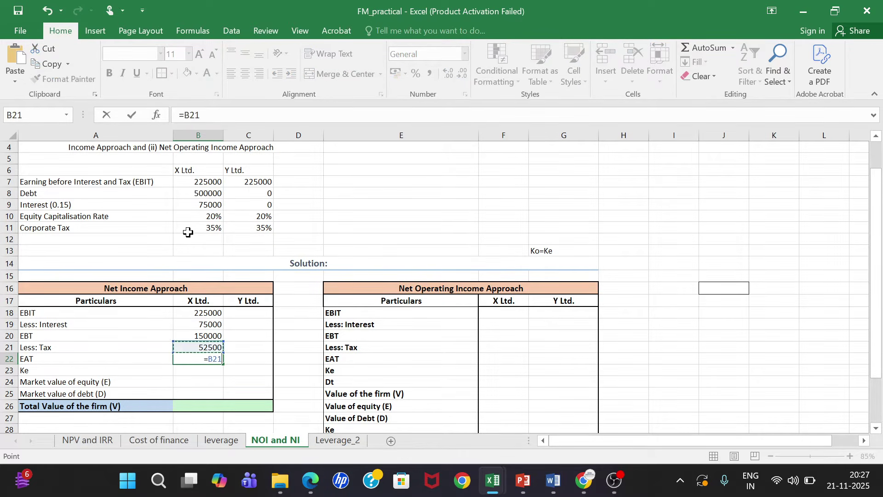
{"action": "type", "text": "-"}
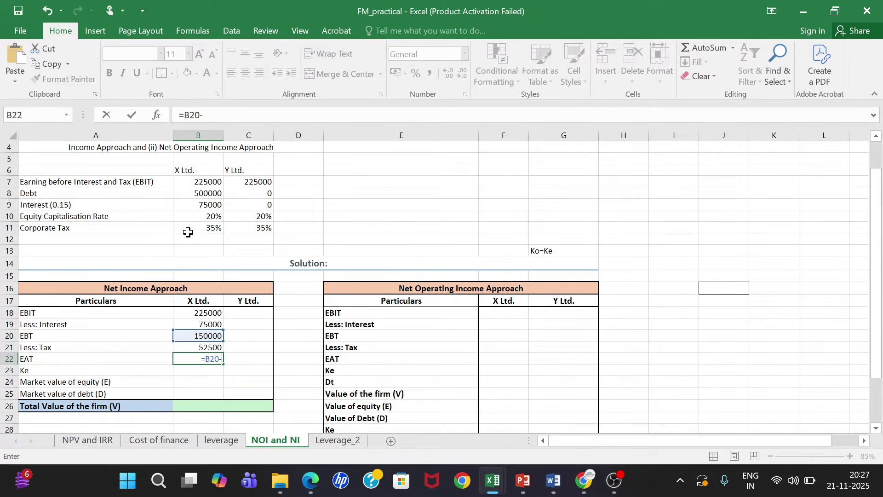
{"action": "key", "text": "Down"}
{"action": "key", "text": "Up"}
{"action": "key", "text": "Up"}
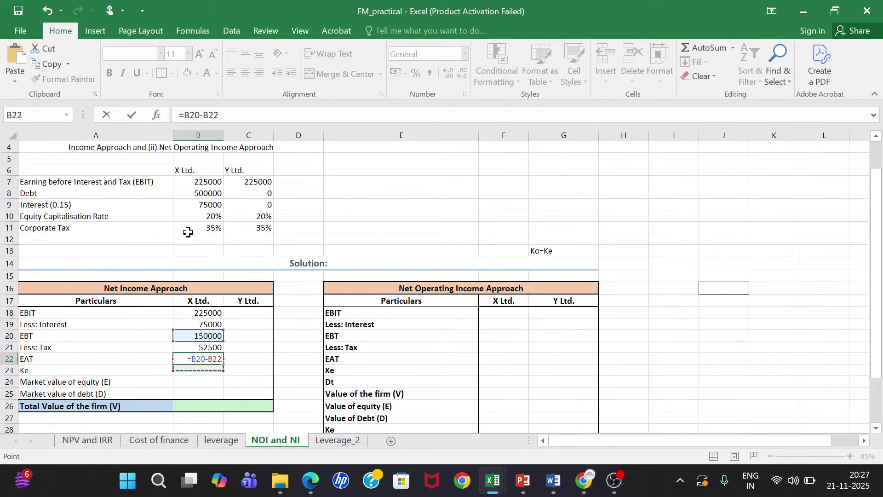
{"action": "key", "text": "Return"}
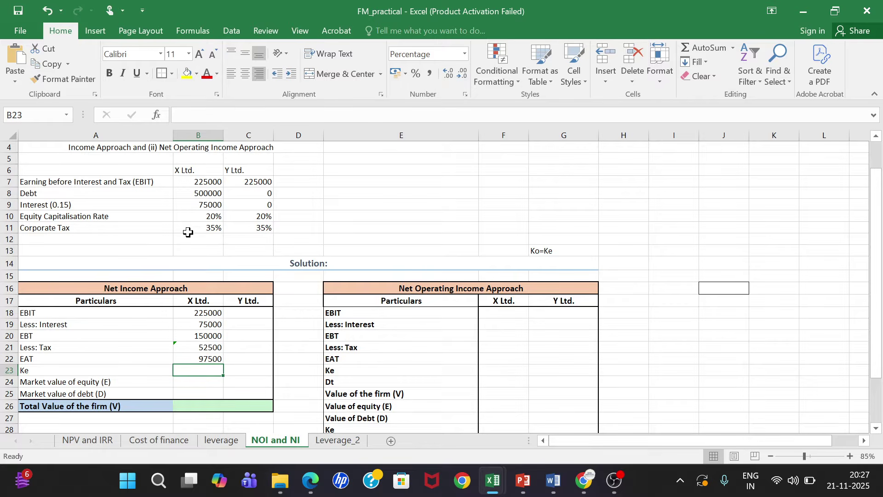
Enter 20% as X Ltd.'s Ke in B23 of the Net Income Approach table.
{"action": "type", "text": "@0"}
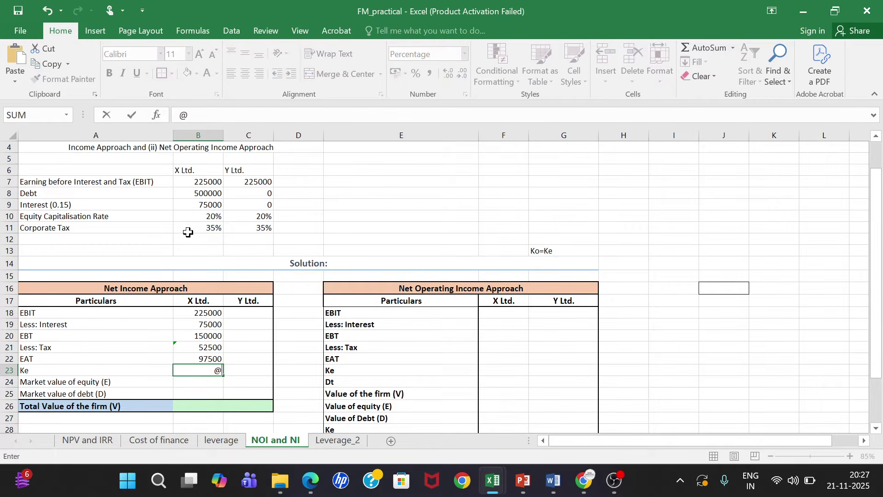
{"action": "key", "text": "BackSpace"}
{"action": "key", "text": "BackSpace"}
{"action": "type", "text": "2"}
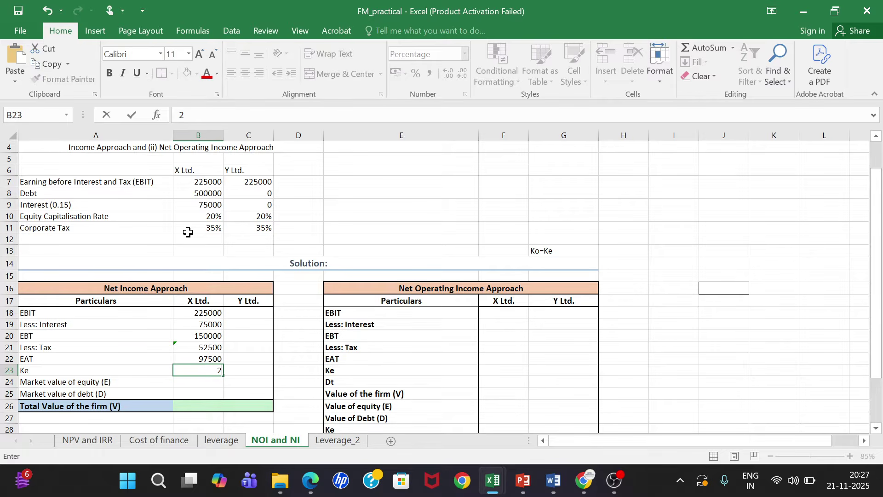
{"action": "type", "text": "0%"}
{"action": "key", "text": "Return"}
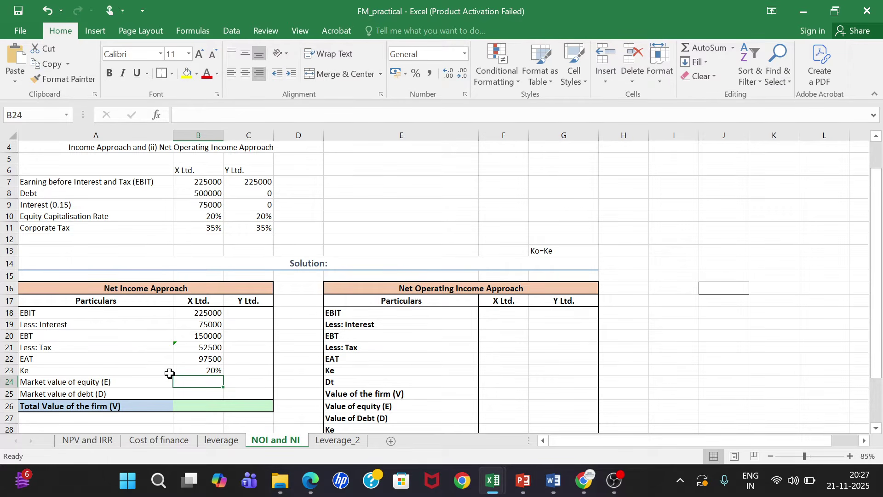
Calculate X Ltd.'s market value of equity in B24 as EAT divided by Ke with =B22/B23.
{"action": "left_click", "coordinate": [202, 360]}
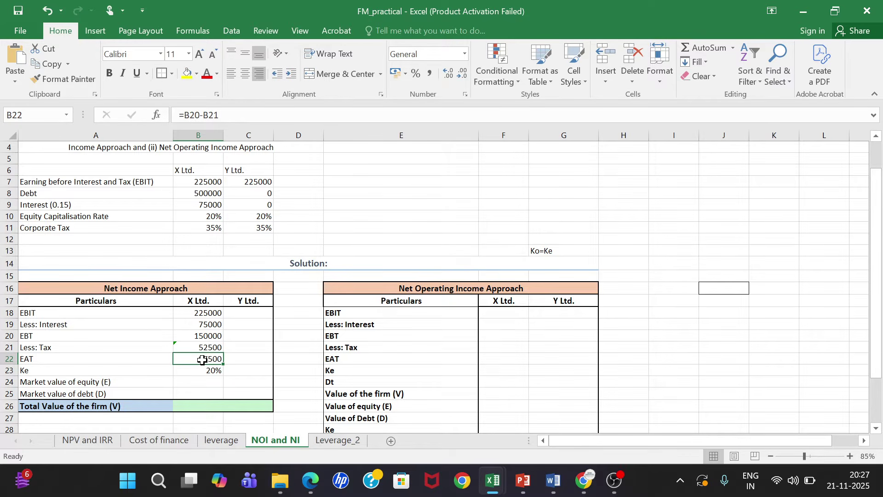
{"action": "left_click", "coordinate": [206, 370]}
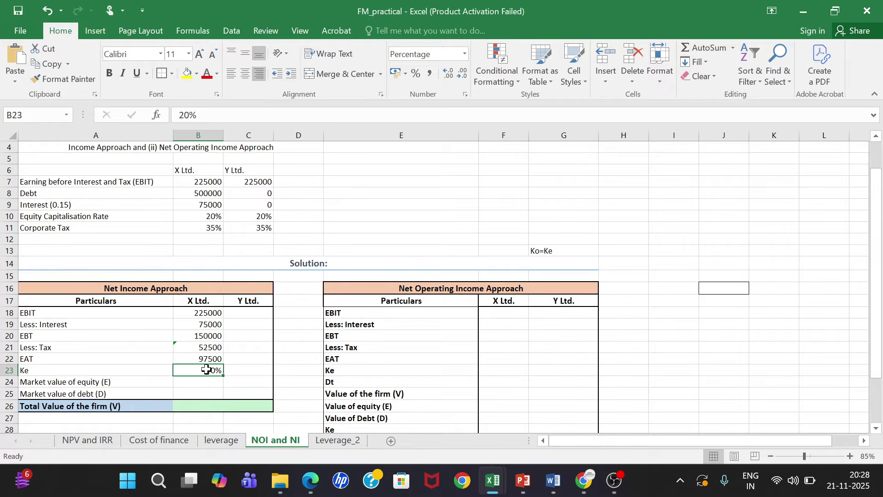
{"action": "left_click", "coordinate": [207, 381]}
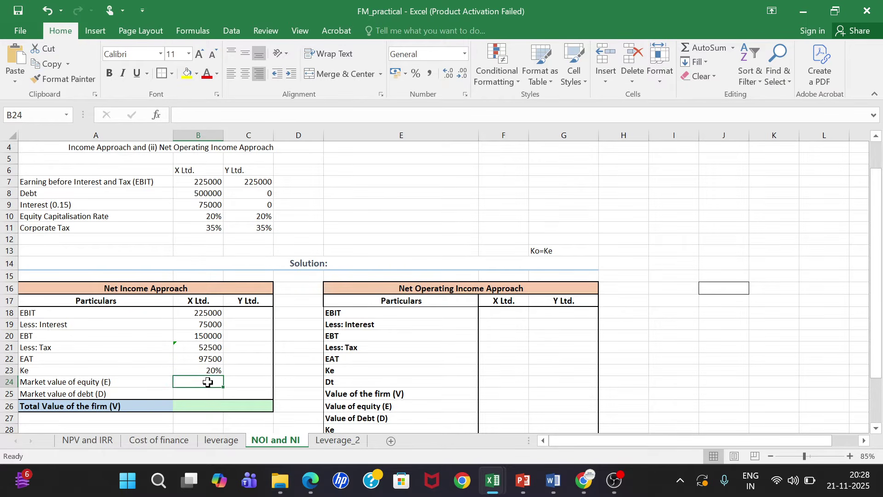
{"action": "type", "text": "="}
{"action": "left_click", "coordinate": [216, 358]}
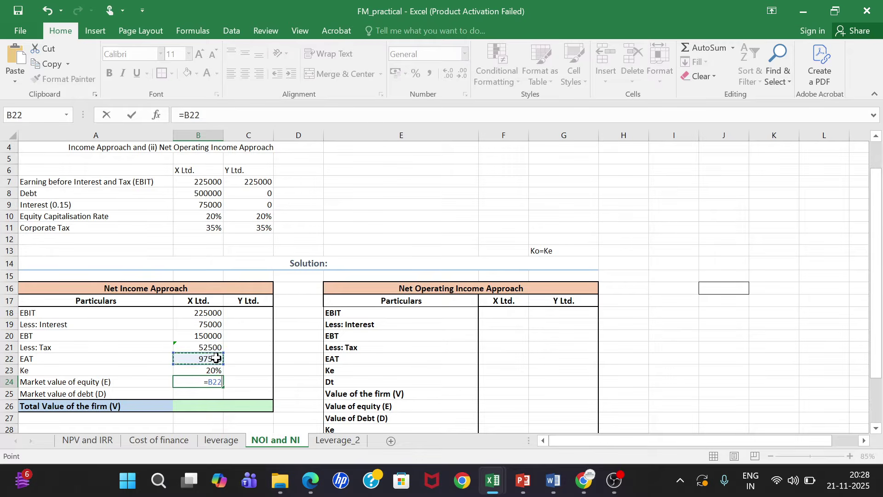
{"action": "type", "text": "/"}
{"action": "left_click", "coordinate": [210, 371]}
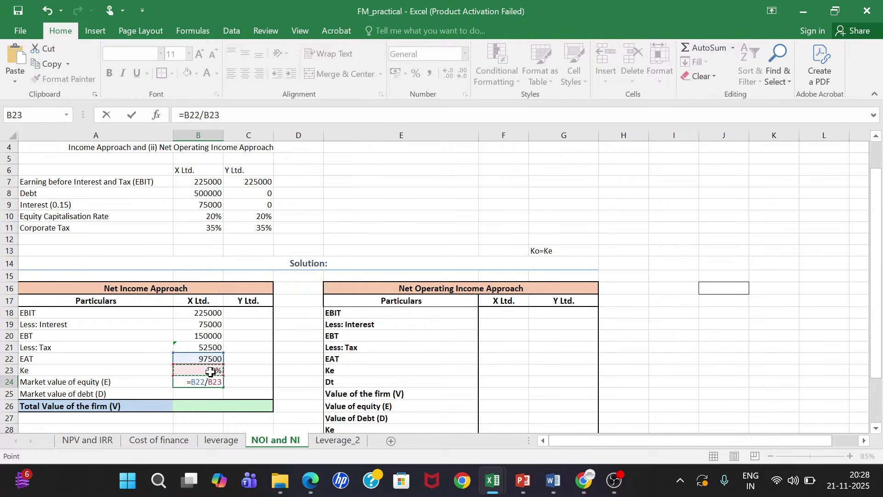
{"action": "key", "text": "Return"}
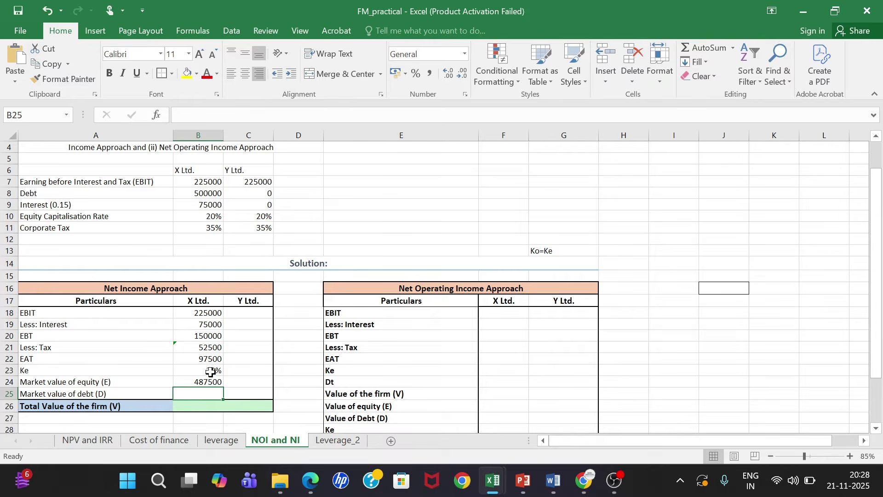
Link X Ltd.'s market value of debt in B25 to the given debt with =B8.
{"action": "type", "text": "="}
{"action": "left_click", "coordinate": [210, 193]}
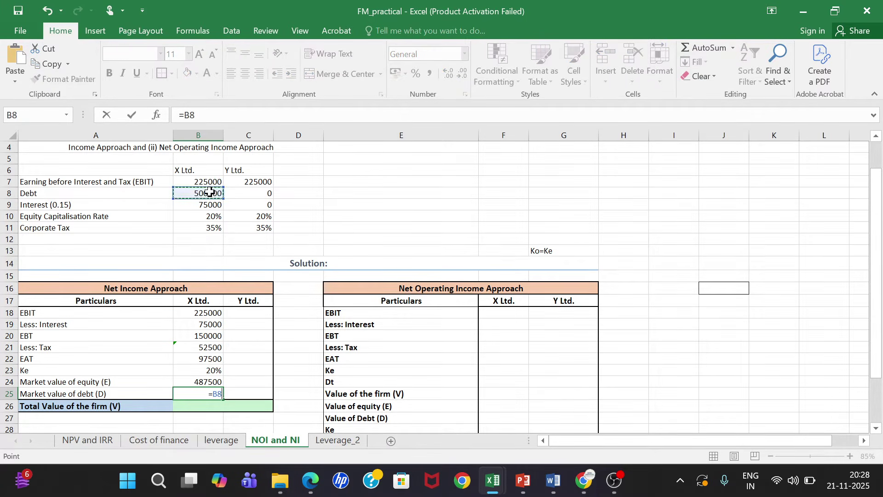
{"action": "key", "text": "Return"}
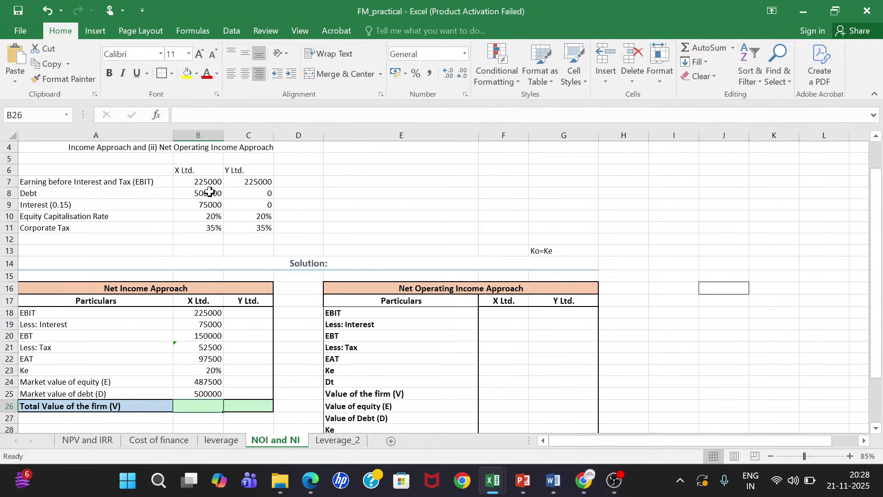
Calculate X Ltd.'s total value of the firm in B26 as equity plus debt with =B24+B25.
{"action": "type", "text": "="}
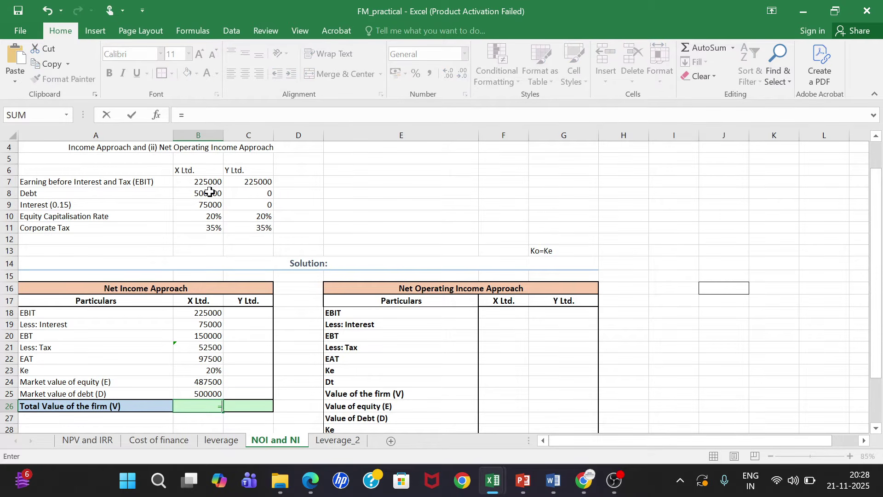
{"action": "left_click", "coordinate": [197, 381]}
{"action": "type", "text": "+"}
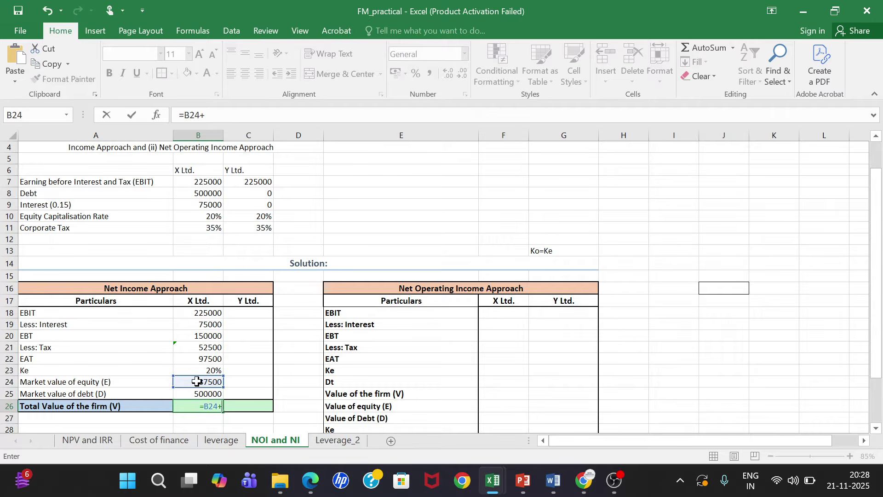
{"action": "left_click", "coordinate": [203, 394]}
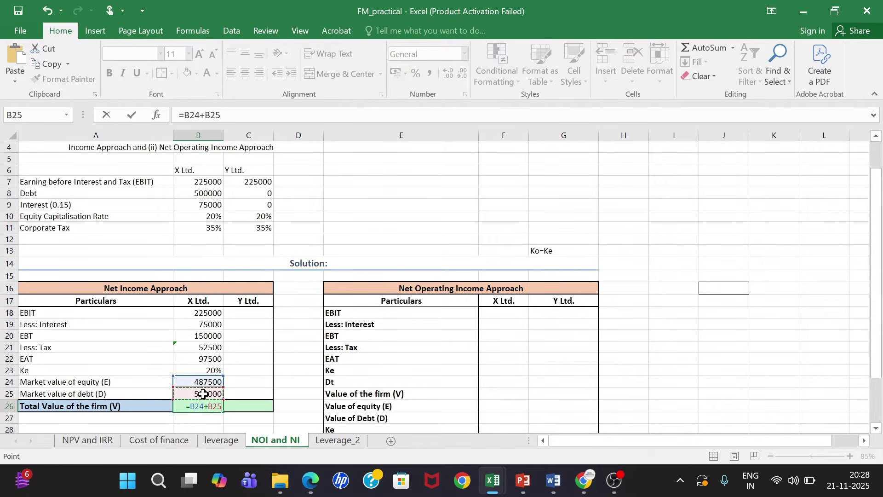
{"action": "key", "text": "Return"}
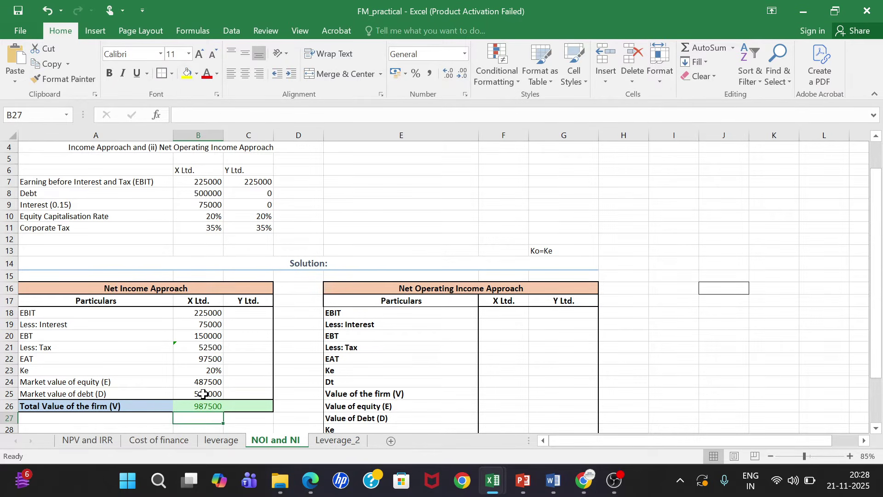
Copy X Ltd.'s Net Income Approach formulas from B18:B26 into the Y Ltd. column, C18:C26.
{"action": "key", "text": "Up"}
{"action": "key", "text": "Up"}
{"action": "key", "text": "Up"}
{"action": "key", "text": "Up"}
{"action": "key", "text": "Up"}
{"action": "key", "text": "Up"}
{"action": "key", "text": "Up"}
{"action": "key", "text": "Up"}
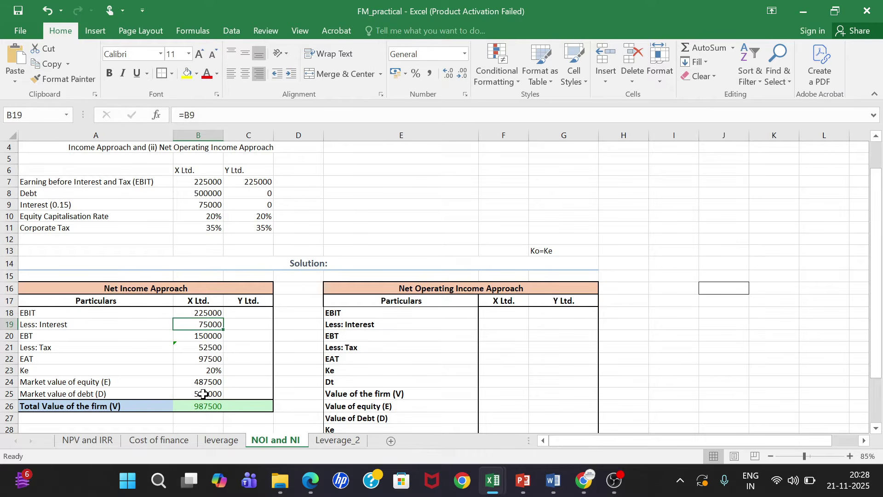
{"action": "key", "text": "Up"}
{"action": "key", "text": "shift+Down"}
{"action": "key", "text": "shift+Down"}
{"action": "key", "text": "shift+Down"}
{"action": "key", "text": "shift+Down"}
{"action": "key", "text": "shift+Down"}
{"action": "key", "text": "shift+Down"}
{"action": "key", "text": "shift+Down"}
{"action": "key", "text": "shift+Down"}
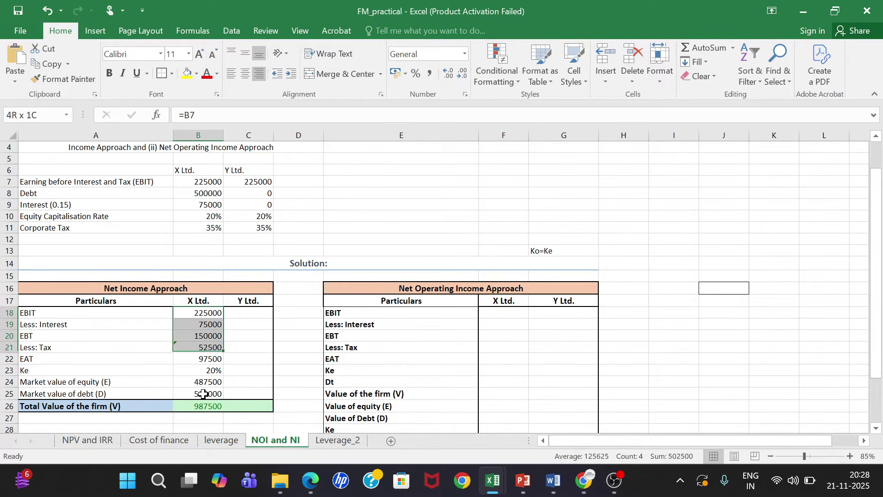
{"action": "key", "text": "ctrl+c"}
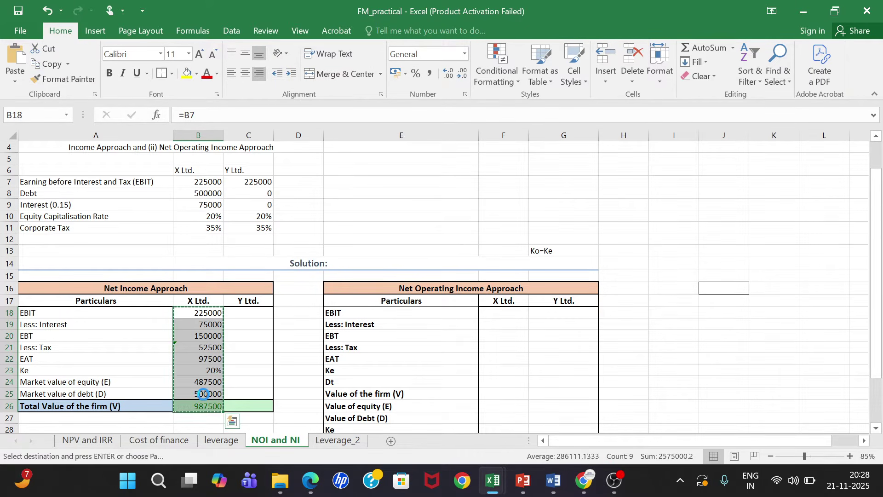
{"action": "key", "text": "Right"}
{"action": "key", "text": "ctrl+v"}
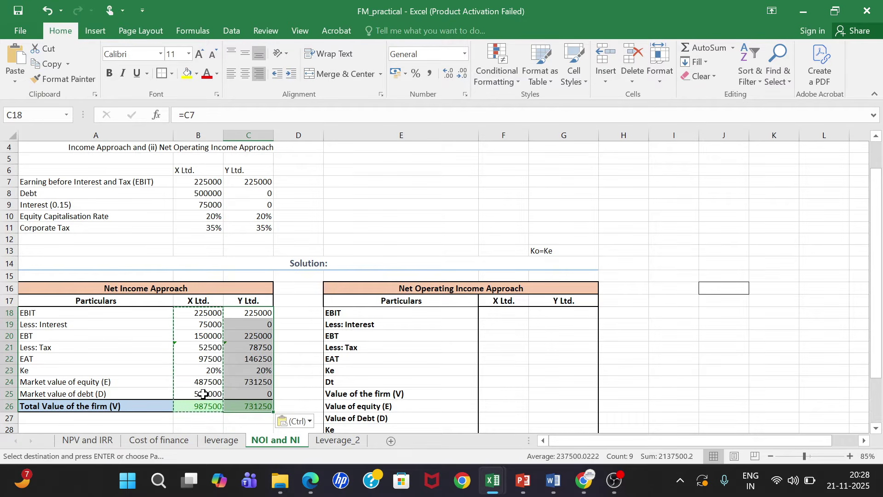
Check Y Ltd.'s copied formulas in the Net Income Approach table, from interest in C19 to total firm value in C26.
{"action": "left_click", "coordinate": [260, 324]}
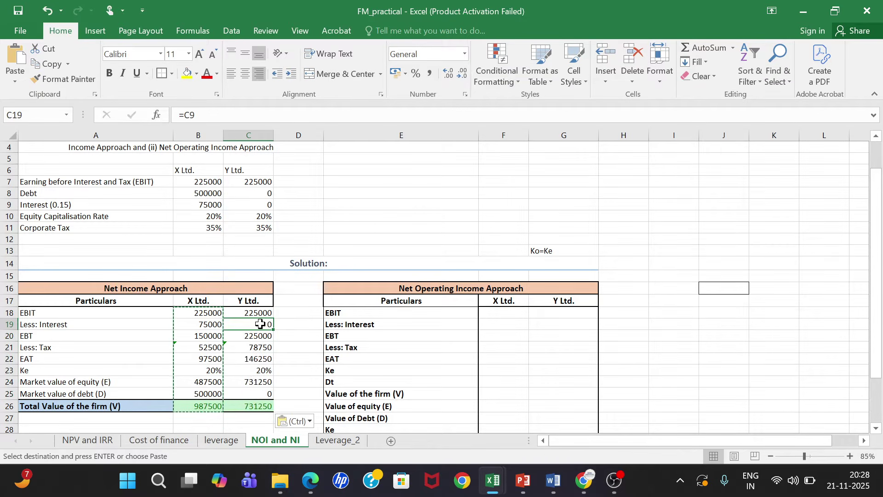
{"action": "key", "text": "Down"}
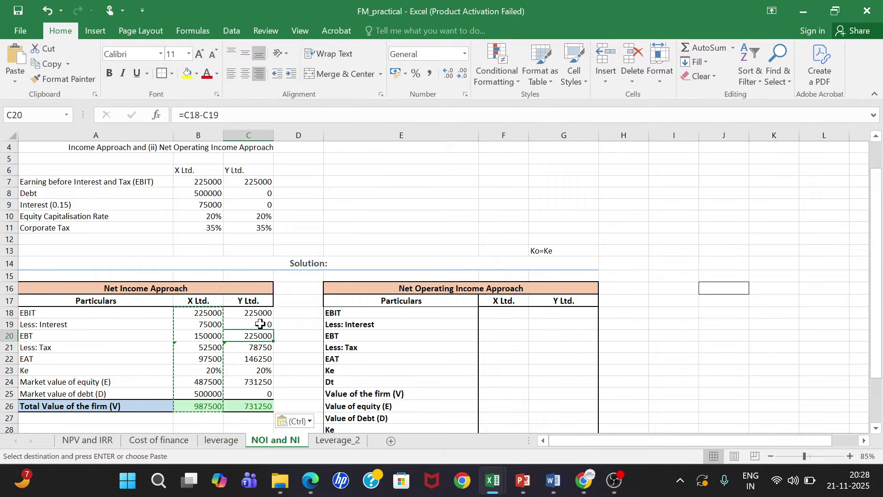
{"action": "key", "text": "Down"}
{"action": "key", "text": "Down"}
{"action": "key", "text": "Down"}
{"action": "key", "text": "Down"}
{"action": "key", "text": "Down"}
{"action": "key", "text": "Down"}
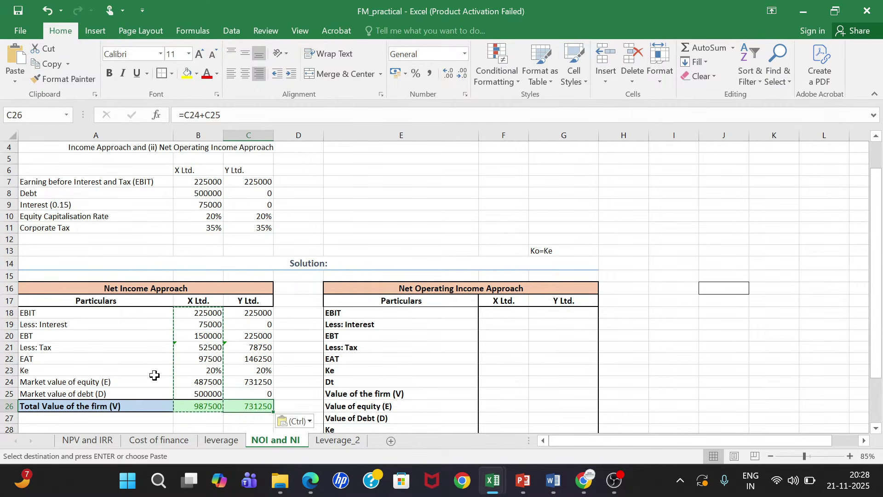
Review the unlevered and levered firm value formulas in E31:F32 below the Net Operating Income Approach table.
{"action": "scroll", "coordinate": [157, 371], "scroll_direction": "down", "scroll_amount": 2}
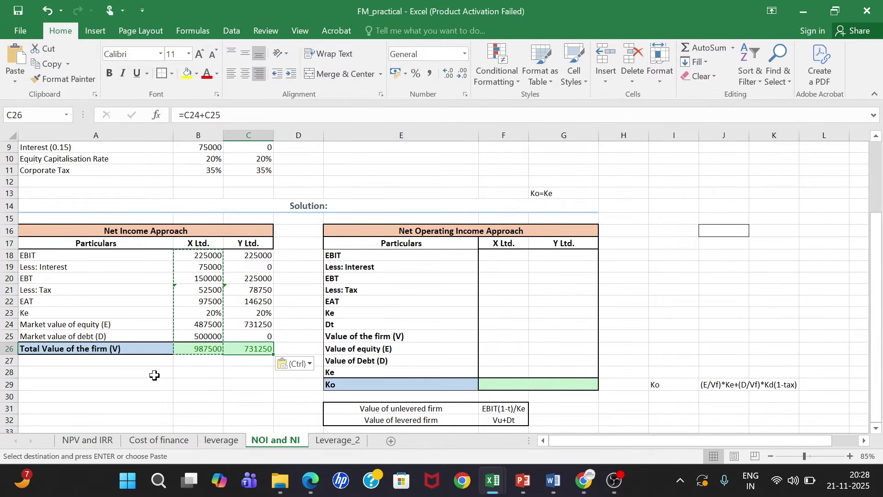
{"action": "left_click", "coordinate": [500, 258]}
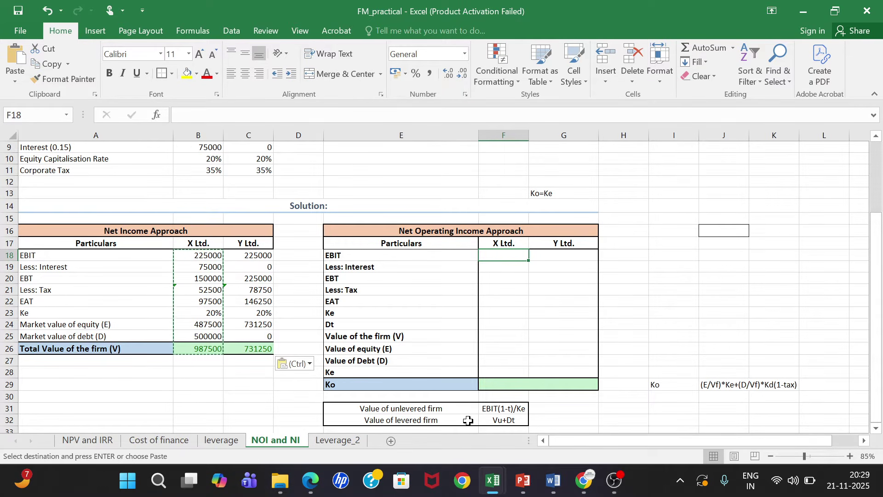
{"action": "left_click", "coordinate": [427, 408]}
{"action": "left_click", "coordinate": [486, 405], "text": "shift"}
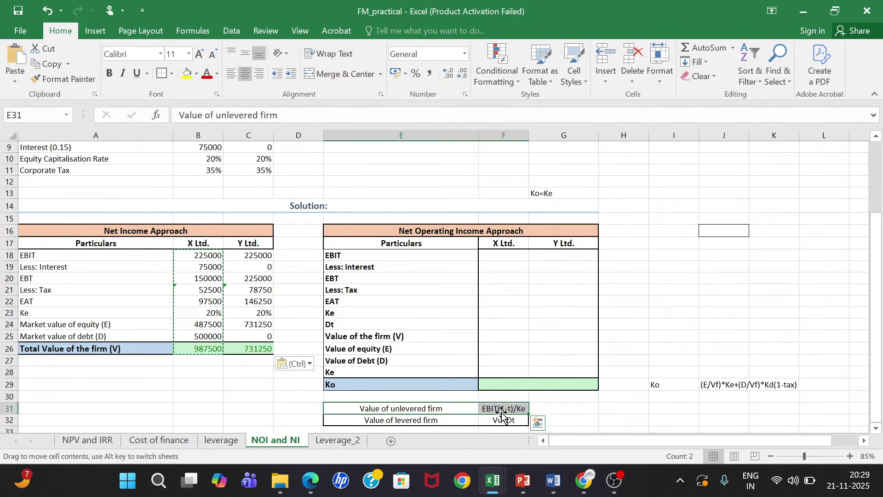
{"action": "left_click", "coordinate": [489, 420]}
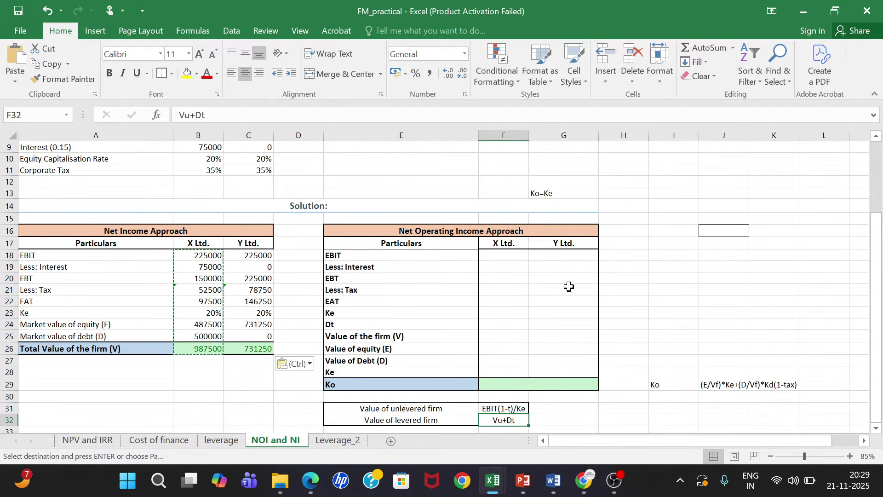
Link X Ltd.'s EBIT in F18 of the Net Operating Income Approach table to the Net Income Approach table with =B18.
{"action": "left_click", "coordinate": [502, 258]}
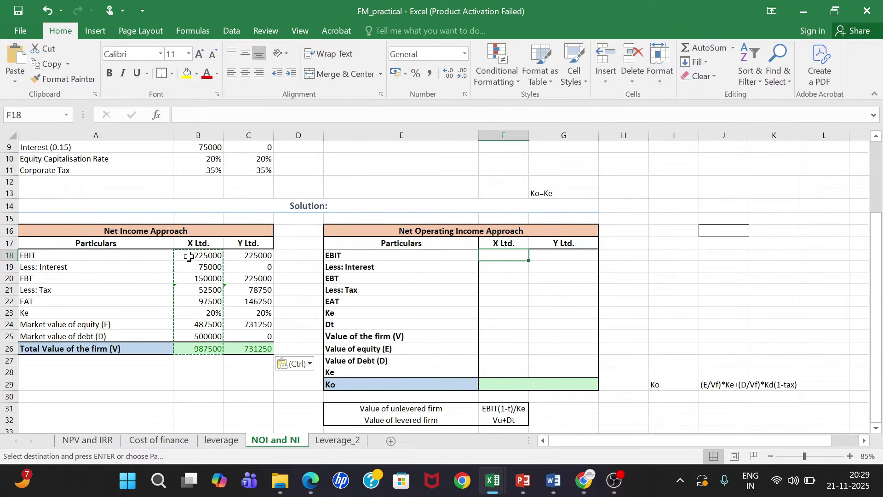
{"action": "type", "text": "="}
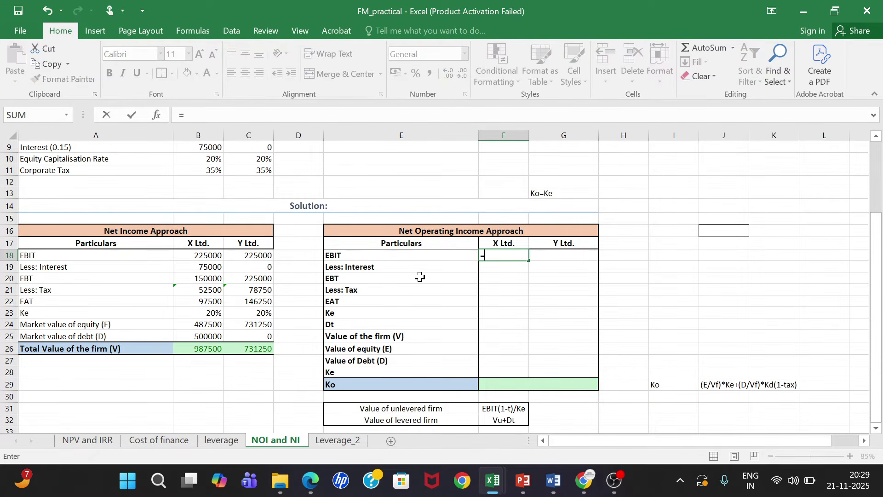
{"action": "left_click", "coordinate": [195, 254]}
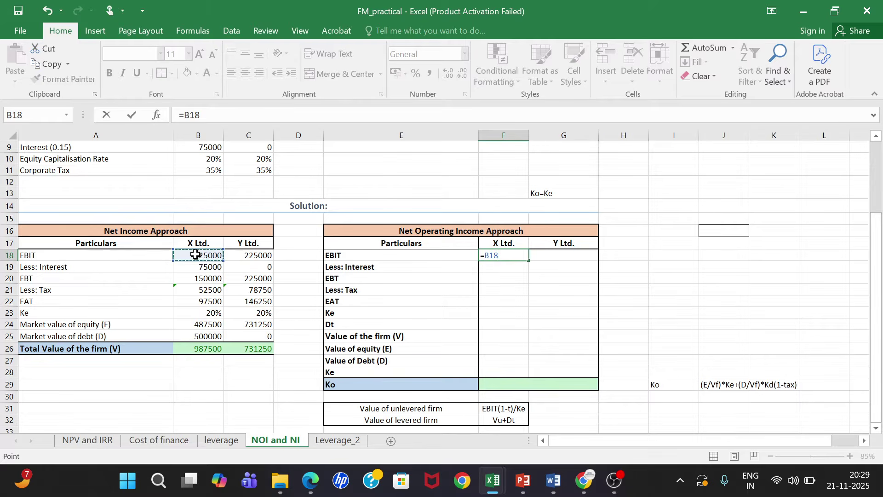
{"action": "key", "text": "ctrl+Return"}
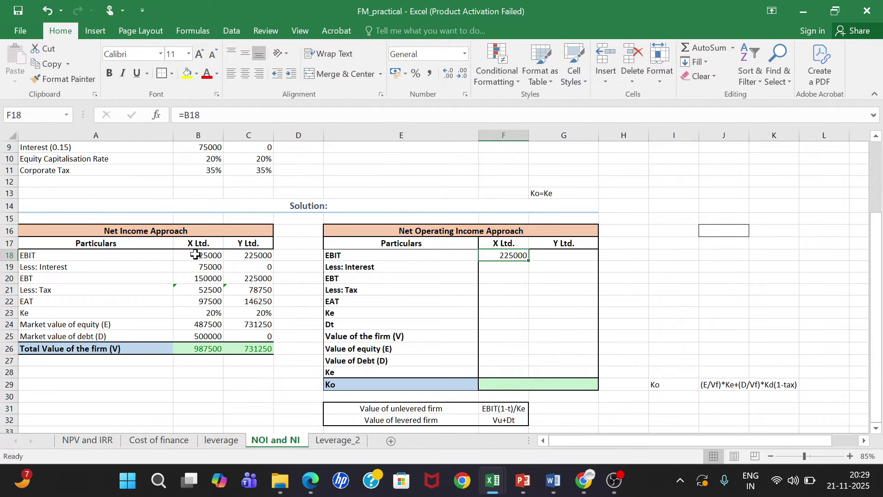
Copy the F18 formula across F18:G23 to fill the EBIT through Ke rows for X Ltd. and Y Ltd.
{"action": "key", "text": "ctrl+c"}
{"action": "key", "text": "shift+Right"}
{"action": "key", "text": "shift+Down"}
{"action": "key", "text": "shift+Down"}
{"action": "key", "text": "shift+Down"}
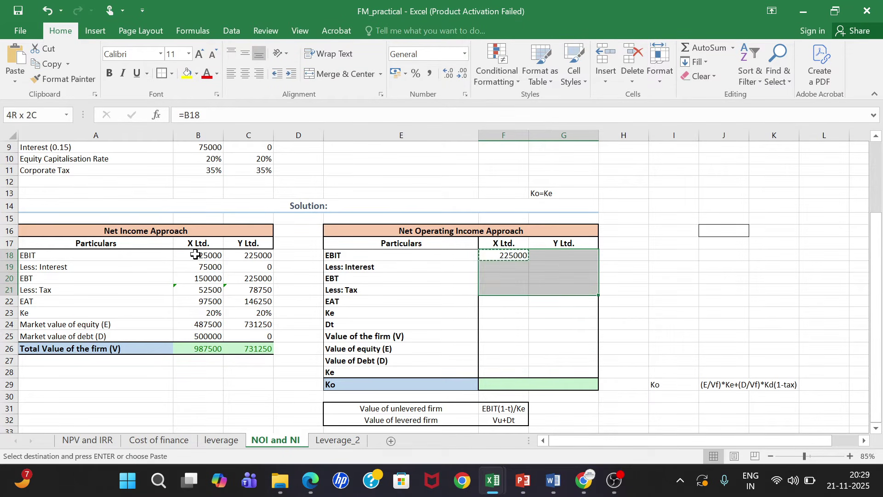
{"action": "key", "text": "shift+Down"}
{"action": "key", "text": "shift+Down"}
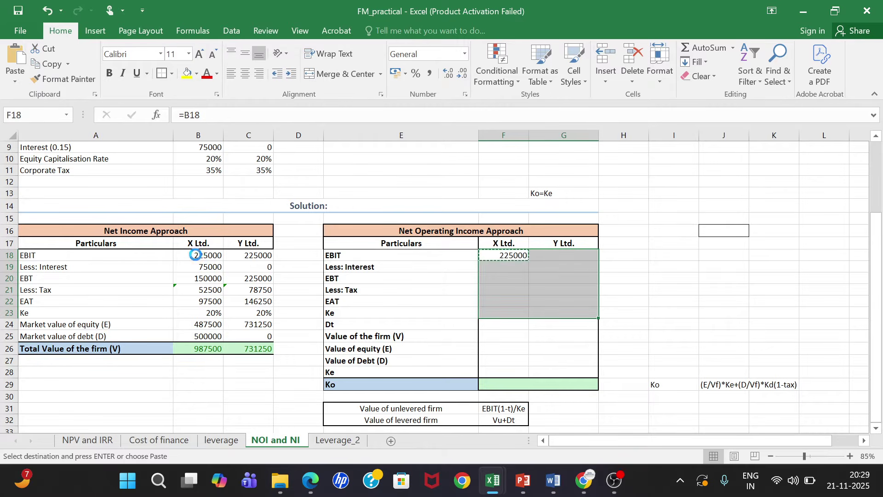
{"action": "key", "text": "ctrl+v"}
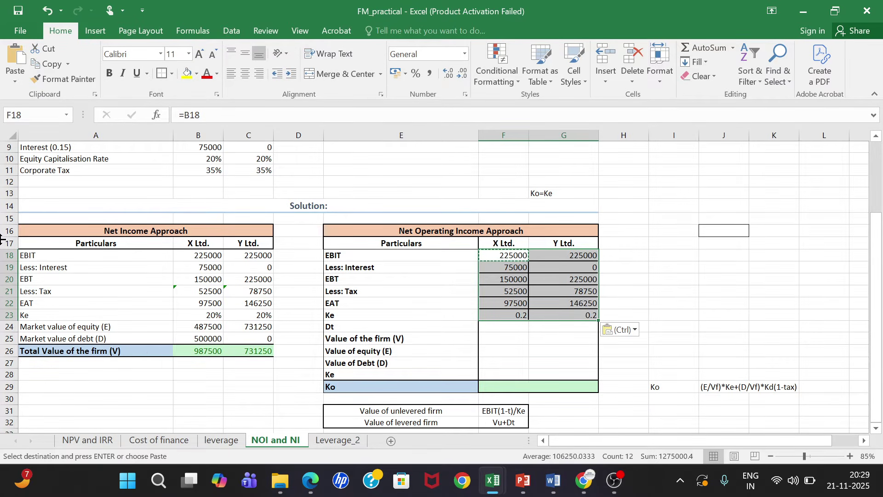
Highlight the unlevered firm value formula EBIT(1-t)/Ke in F31 with yellow fill.
{"action": "left_click", "coordinate": [492, 330]}
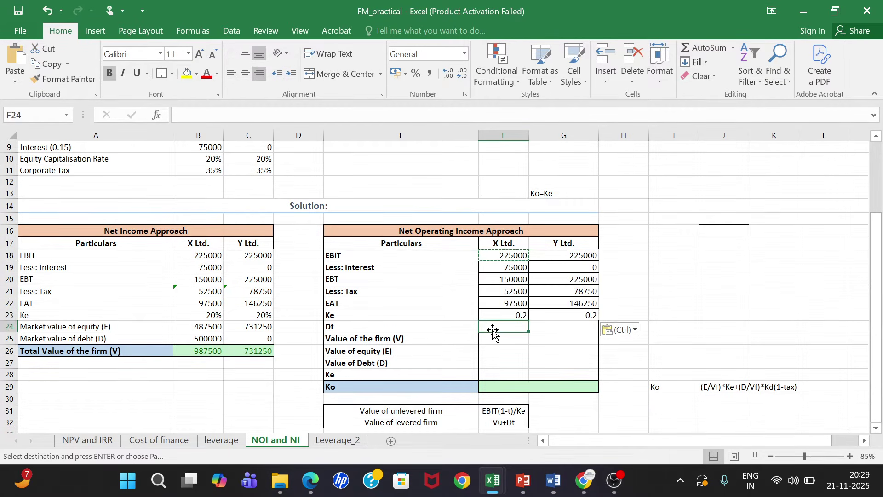
{"action": "left_click", "coordinate": [559, 344]}
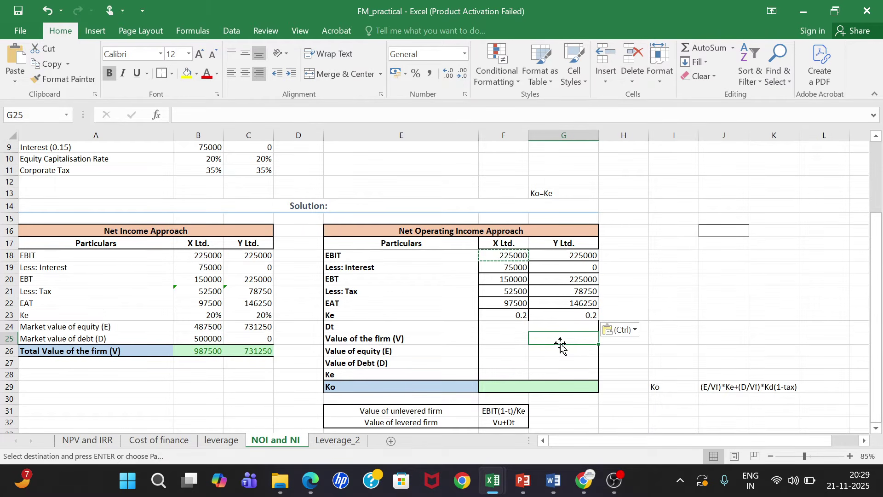
{"action": "left_click", "coordinate": [508, 411]}
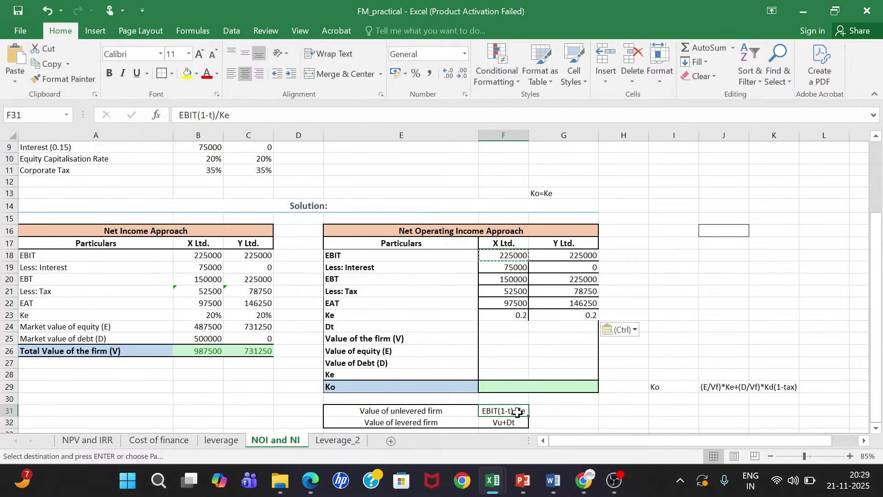
{"action": "left_click", "coordinate": [186, 75]}
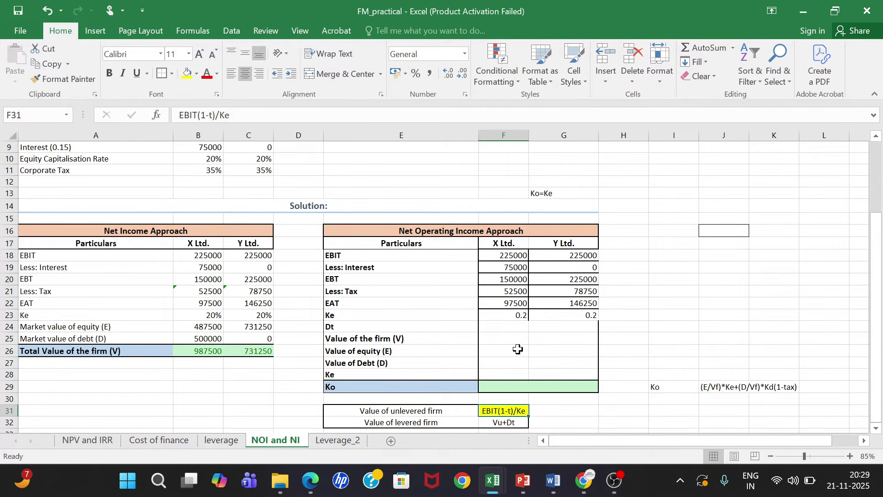
Calculate Y Ltd.'s value of the firm in G25 as EBIT × (1 − corporate tax) / Ke, using =G18*(1-B11)/G23.
{"action": "left_click", "coordinate": [566, 340]}
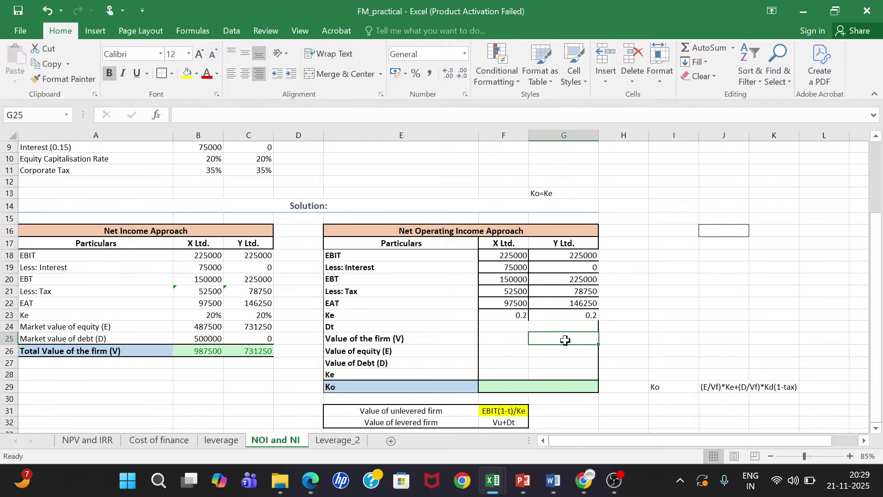
{"action": "type", "text": "="}
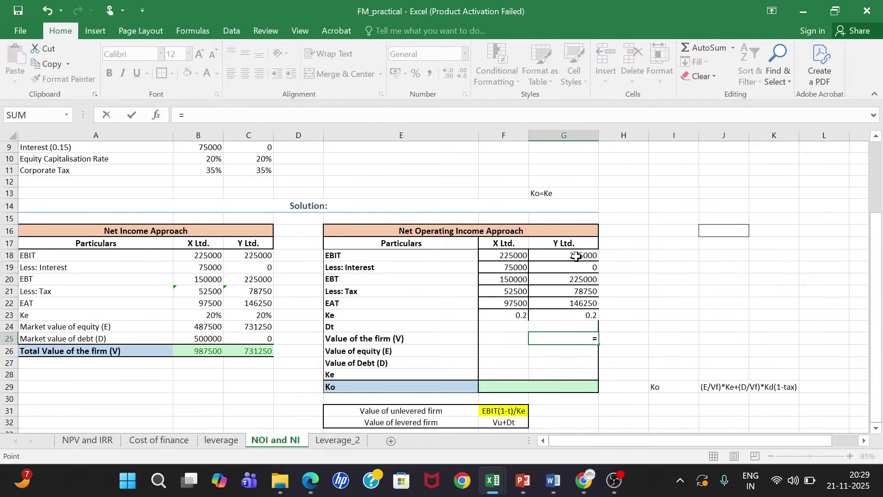
{"action": "left_click", "coordinate": [577, 256]}
{"action": "type", "text": "*("}
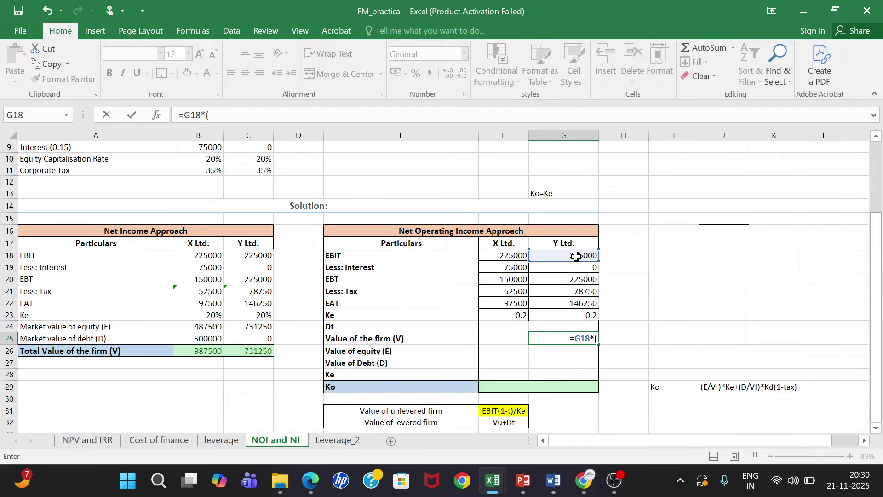
{"action": "type", "text": "1"}
{"action": "key", "text": "Return"}
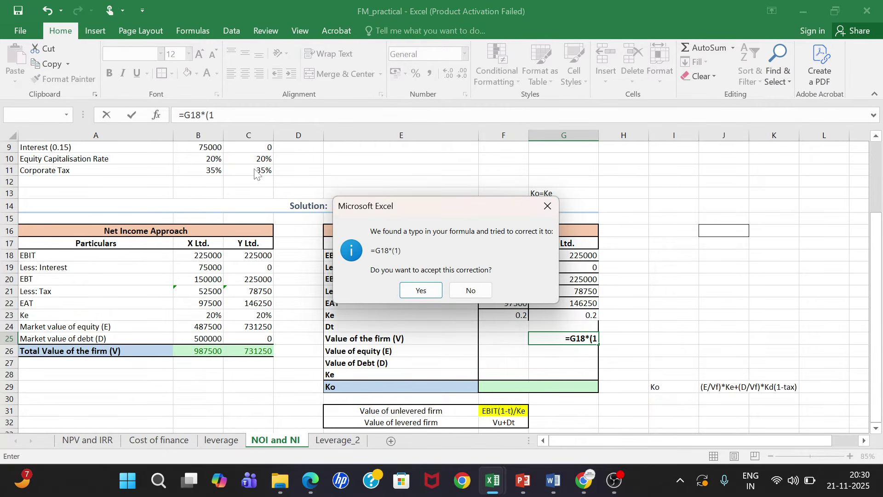
{"action": "left_click", "coordinate": [554, 210]}
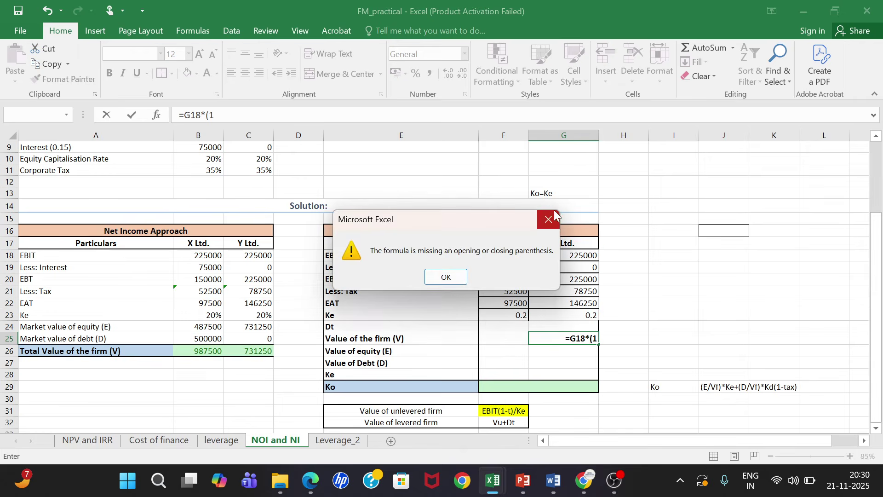
{"action": "left_click", "coordinate": [453, 275]}
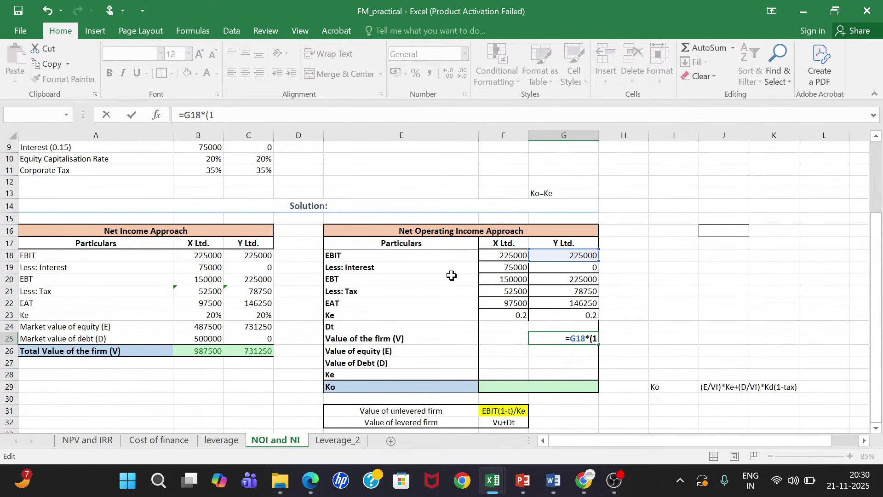
{"action": "type", "text": "-"}
{"action": "left_click", "coordinate": [201, 171]}
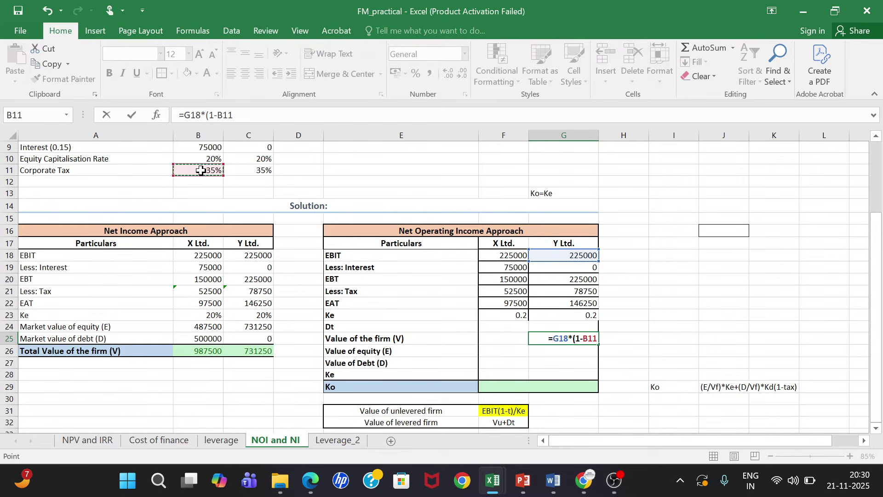
{"action": "type", "text": ")"}
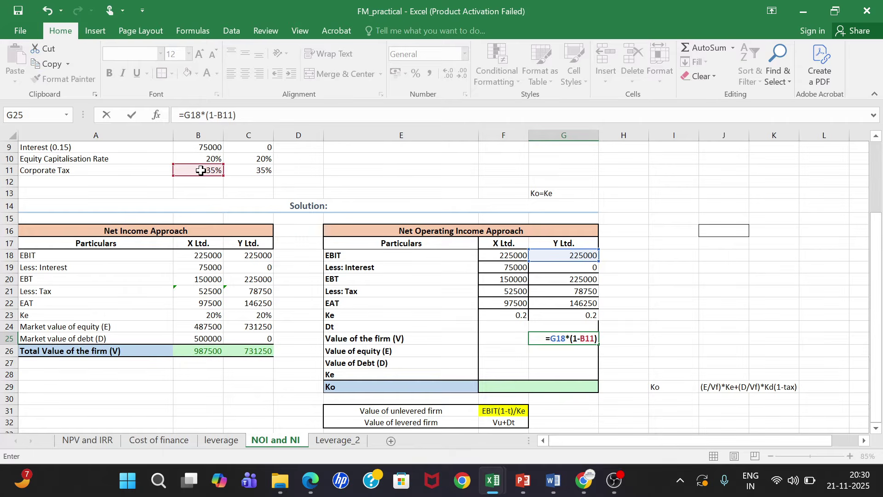
{"action": "type", "text": "/"}
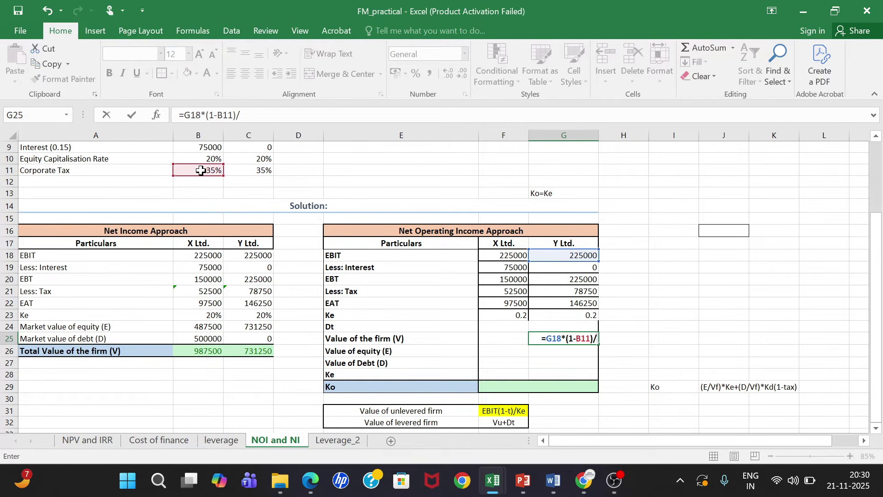
{"action": "left_click", "coordinate": [570, 321]}
{"action": "key", "text": "Return"}
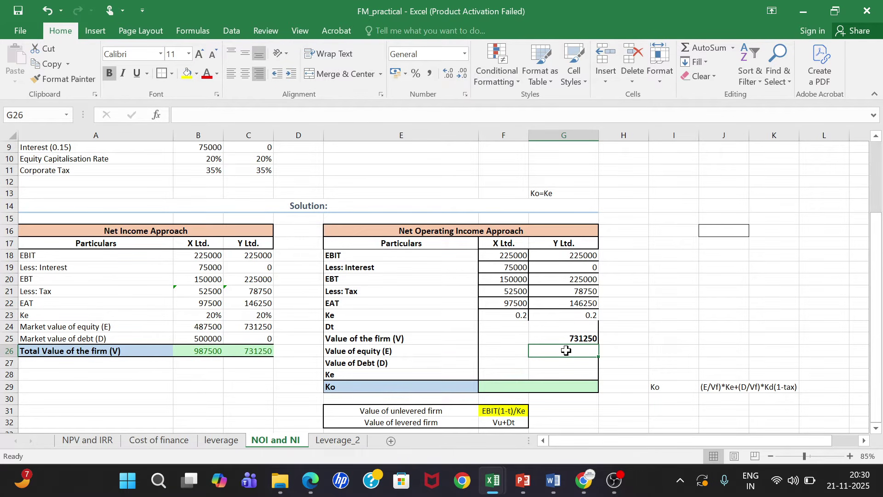
Highlight the levered firm value formula Vu+Dt in F32 with yellow fill.
{"action": "left_click", "coordinate": [520, 339]}
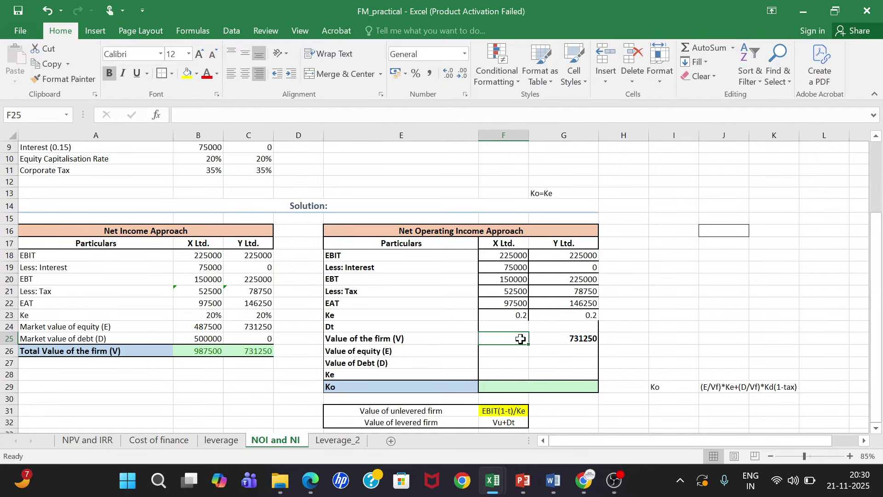
{"action": "left_click", "coordinate": [501, 424]}
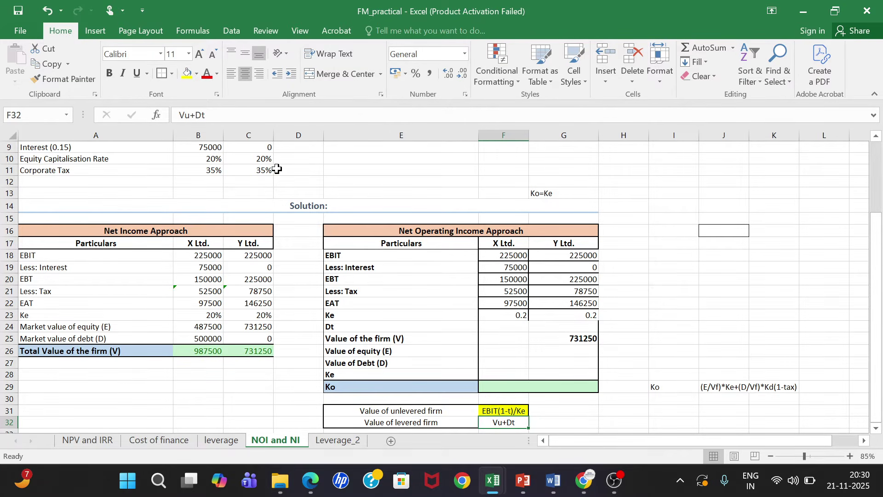
{"action": "left_click", "coordinate": [185, 74]}
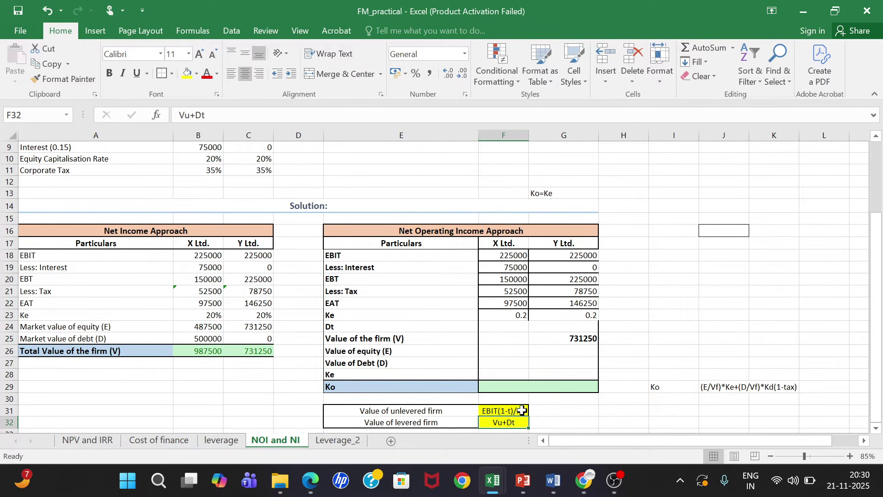
Calculate X Ltd.'s Dt in F24 as debt times corporate tax with =B8*B11.
{"action": "left_click", "coordinate": [510, 326]}
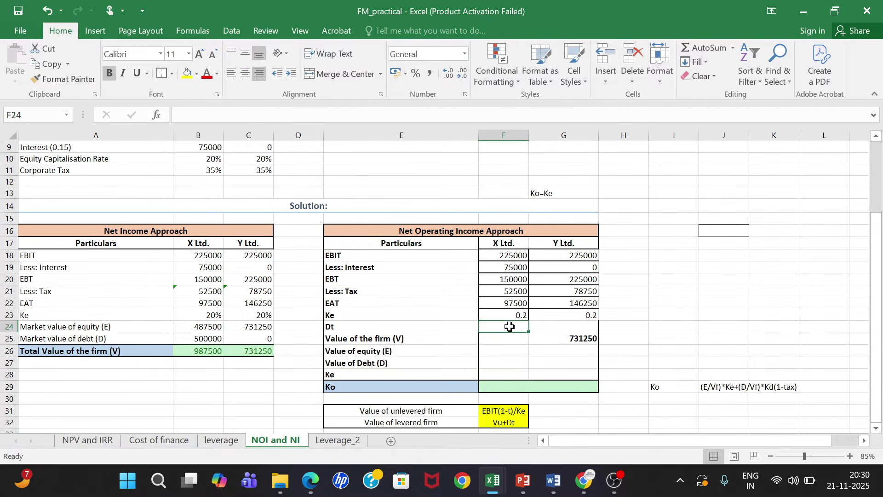
{"action": "type", "text": "="}
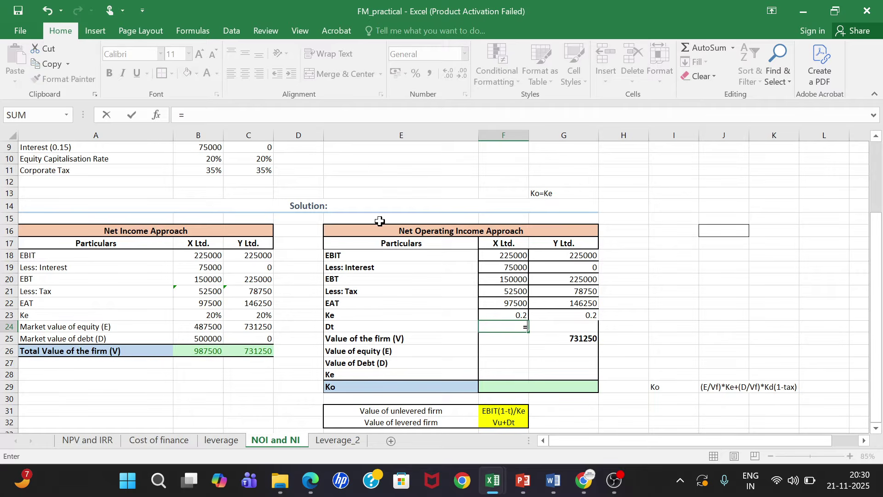
{"action": "scroll", "coordinate": [380, 221], "scroll_direction": "up", "scroll_amount": 2}
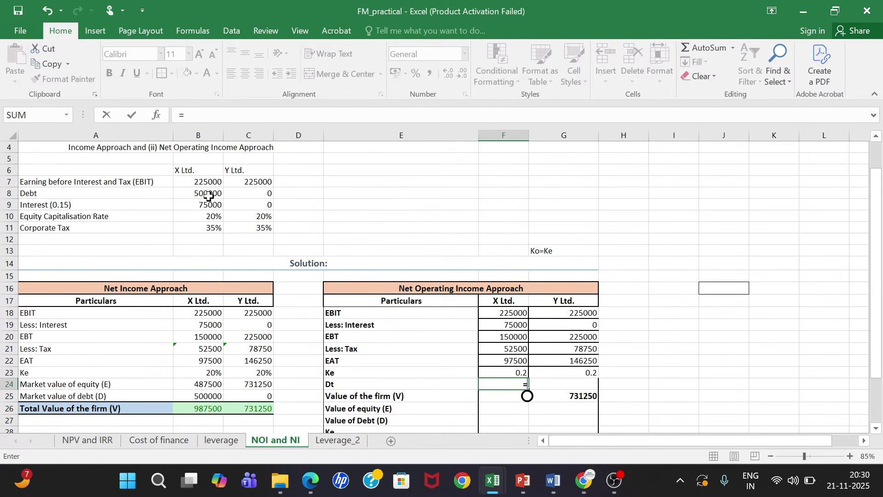
{"action": "left_click", "coordinate": [209, 196]}
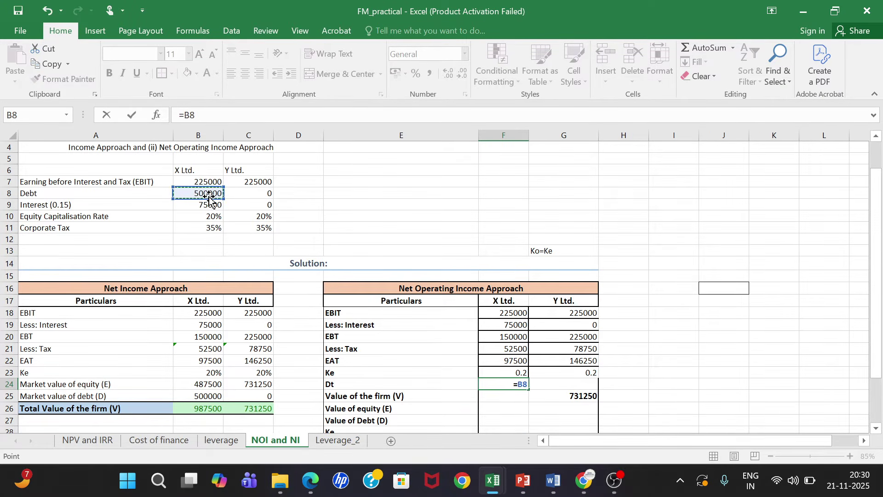
{"action": "type", "text": "*"}
{"action": "left_click", "coordinate": [198, 230]}
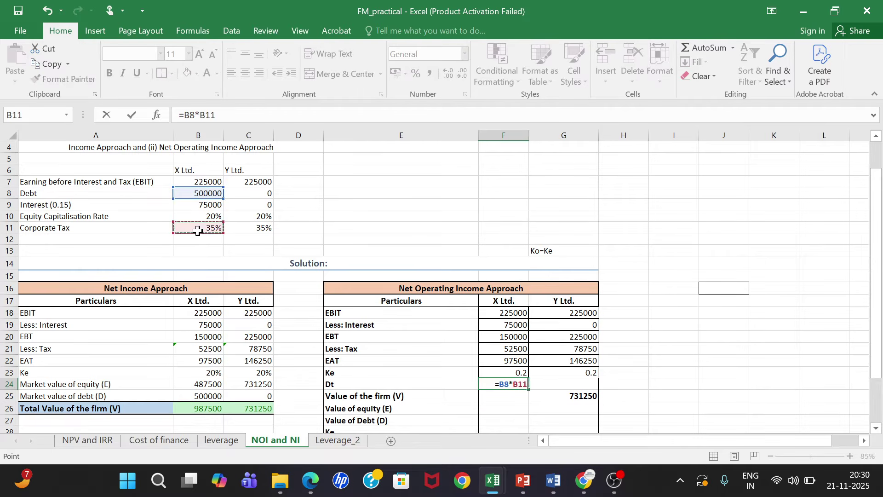
{"action": "key", "text": "Return"}
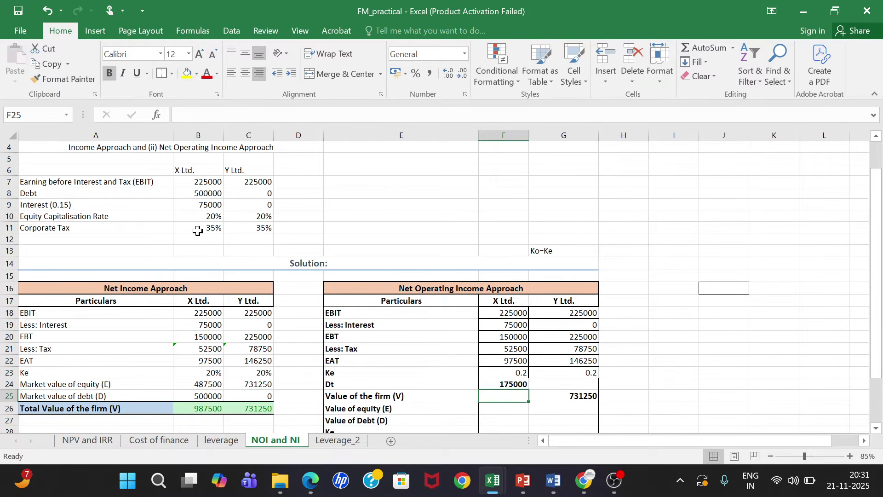
Calculate X Ltd.'s value of the firm in F25 as the unlevered firm value plus Dt with =G25+F24.
{"action": "type", "text": "="}
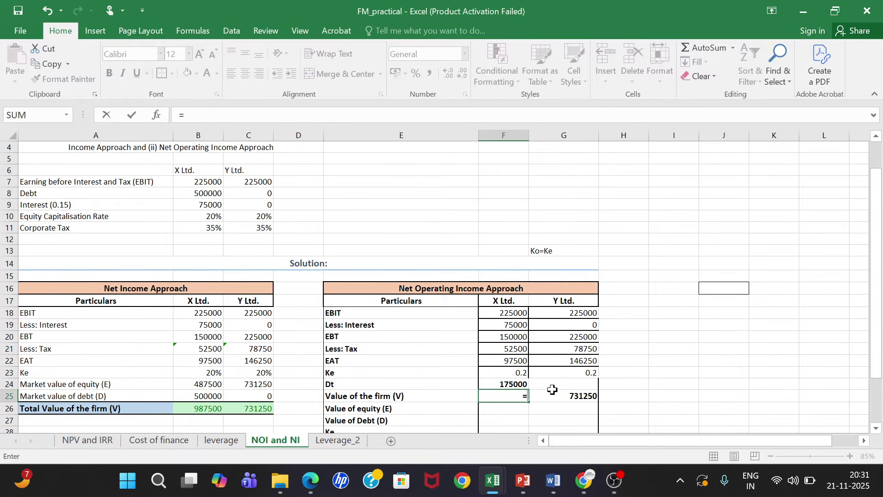
{"action": "left_click", "coordinate": [562, 395]}
{"action": "type", "text": "+"}
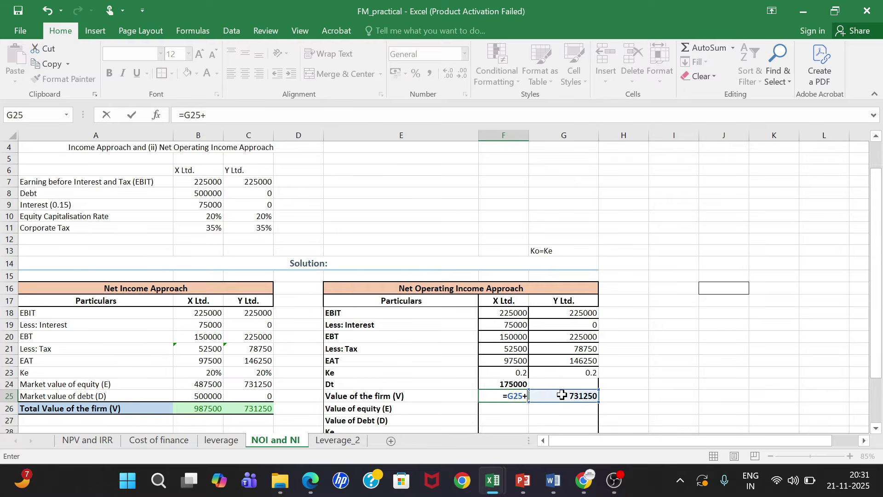
{"action": "left_click", "coordinate": [513, 383]}
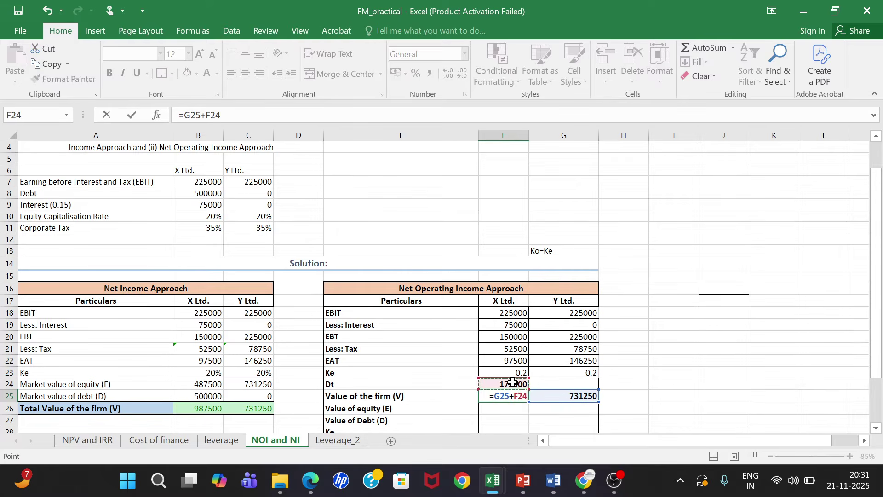
{"action": "key", "text": "Return"}
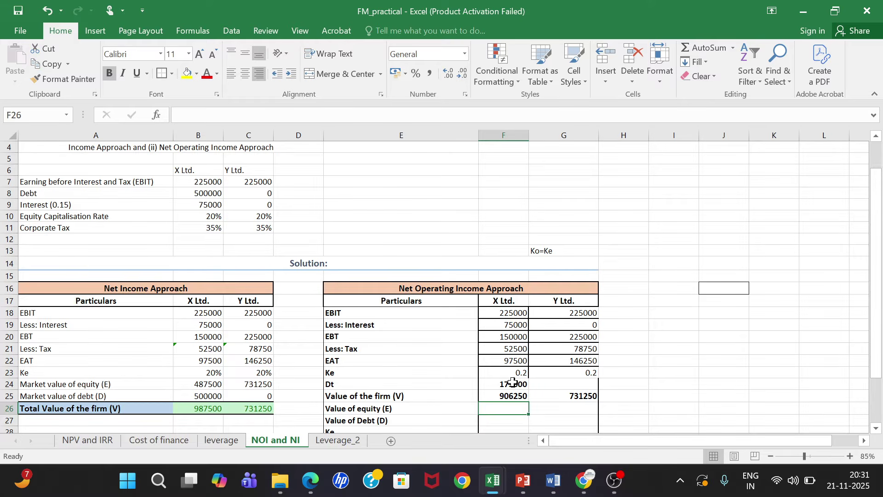
Link X Ltd.'s Value of Debt in F27 to the given debt amount with =B8.
{"action": "key", "text": "Right"}
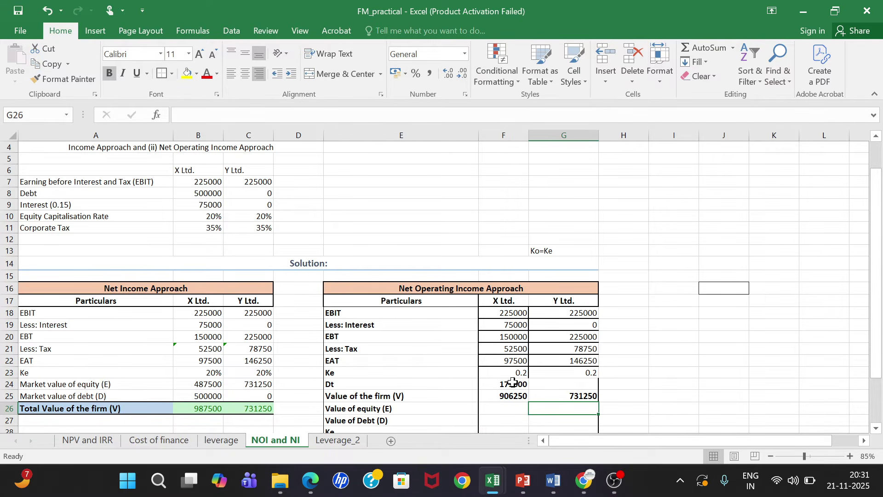
{"action": "key", "text": "Down"}
{"action": "key", "text": "Left"}
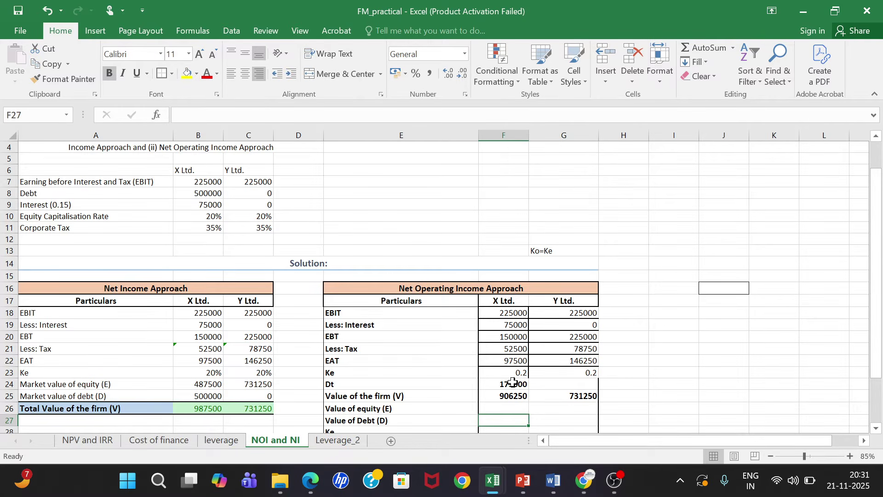
{"action": "type", "text": "="}
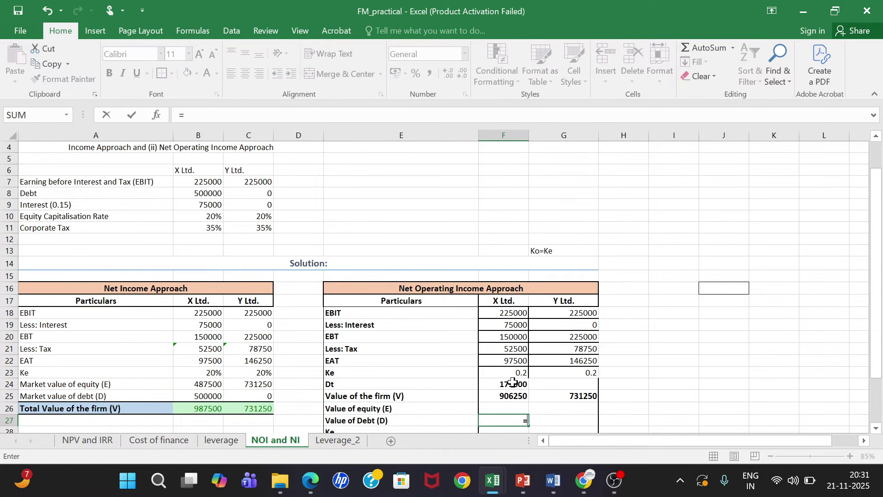
{"action": "left_click", "coordinate": [212, 193]}
{"action": "key", "text": "Return"}
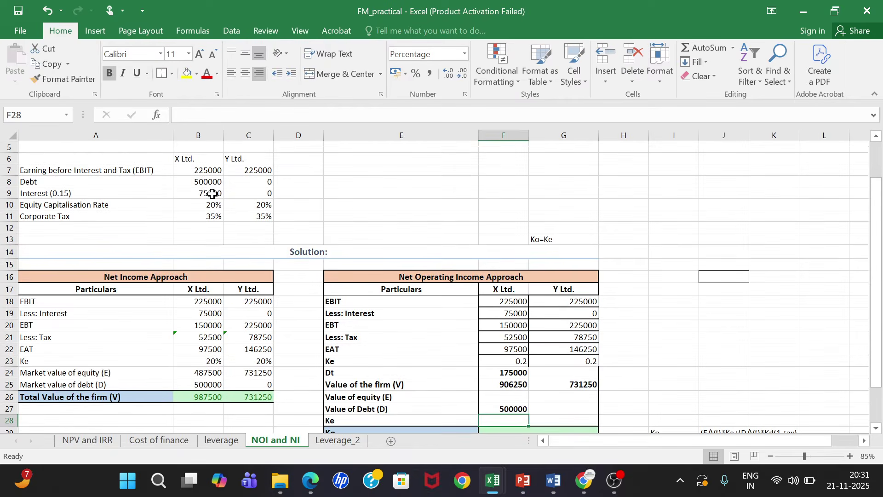
Calculate X Ltd.'s value of equity in F26 with =F25-F27 and compare it with the Net Income Approach equity value in B24.
{"action": "left_click", "coordinate": [510, 399]}
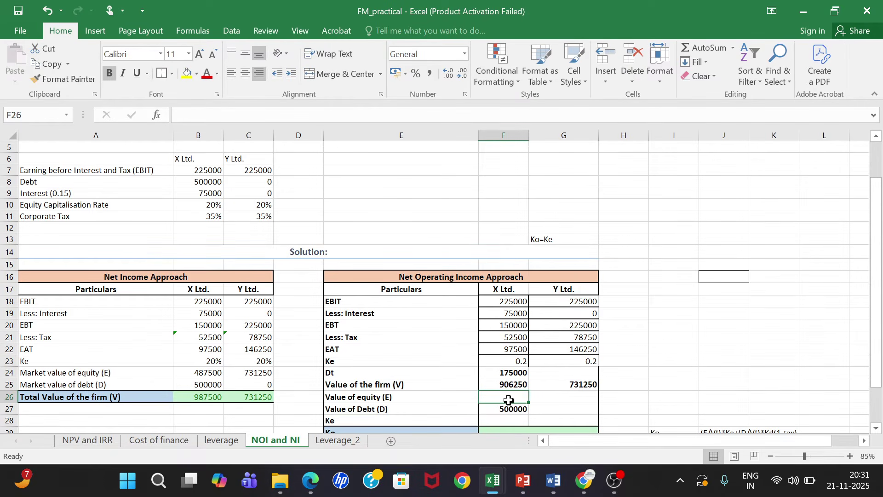
{"action": "type", "text": "="}
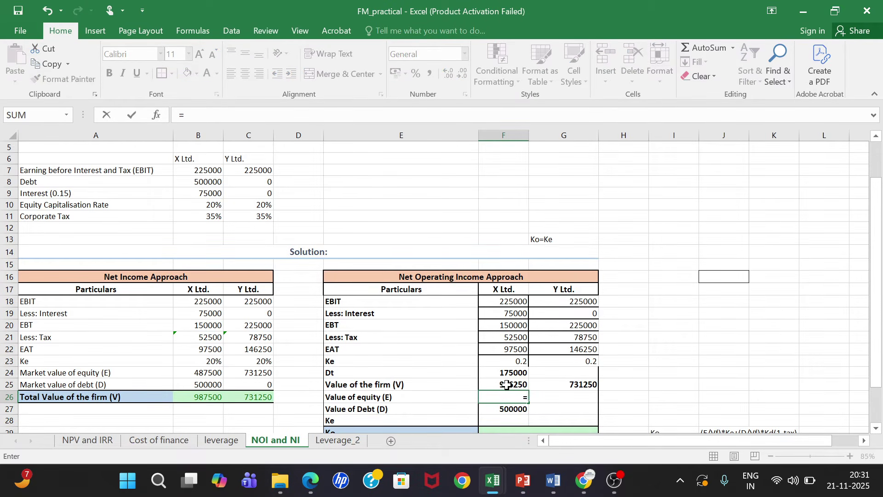
{"action": "left_click", "coordinate": [506, 385]}
{"action": "type", "text": "-"}
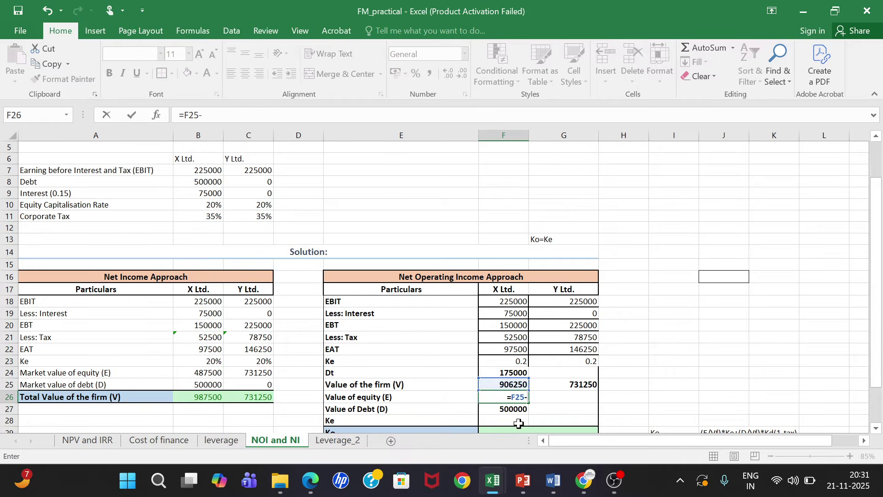
{"action": "left_click", "coordinate": [516, 411]}
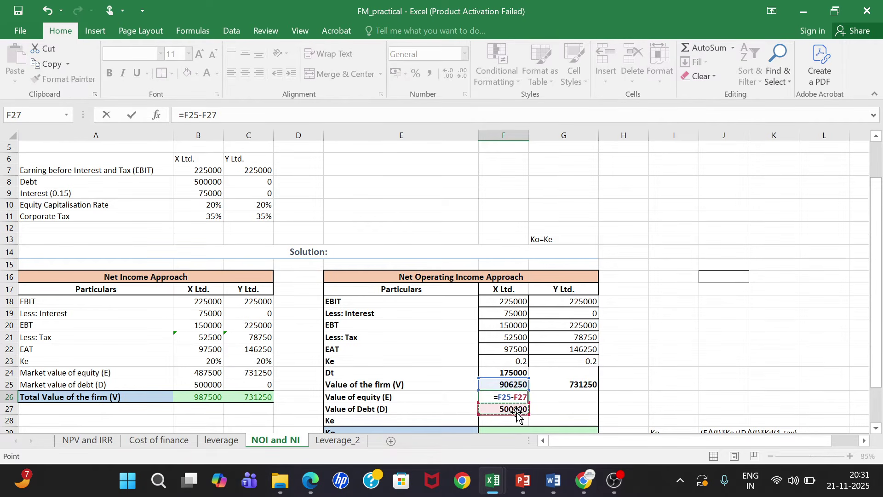
{"action": "key", "text": "Return"}
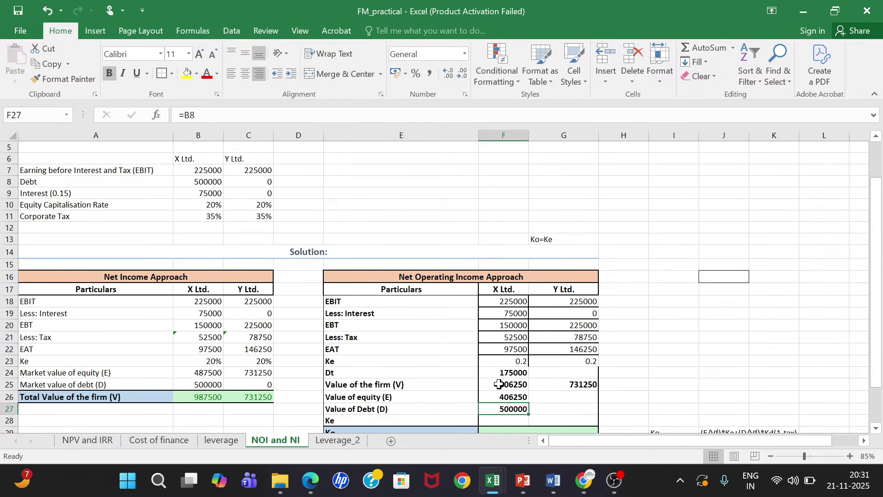
{"action": "left_click", "coordinate": [210, 373]}
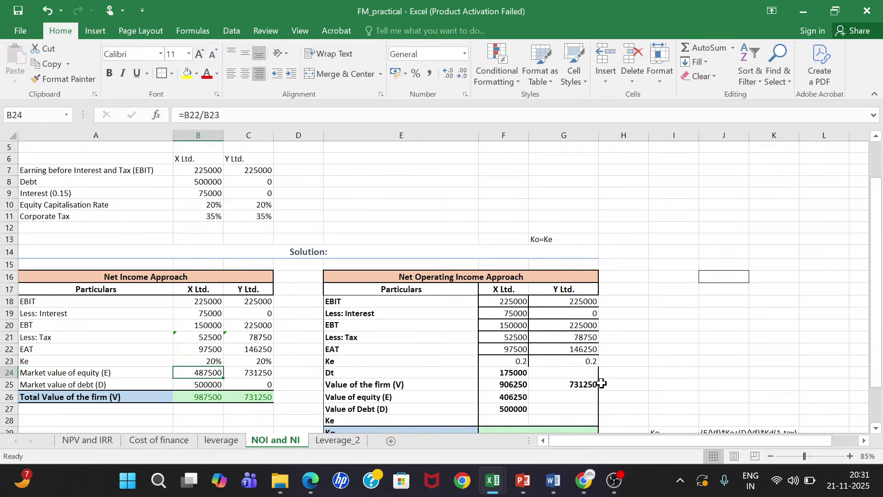
{"action": "left_click", "coordinate": [517, 394]}
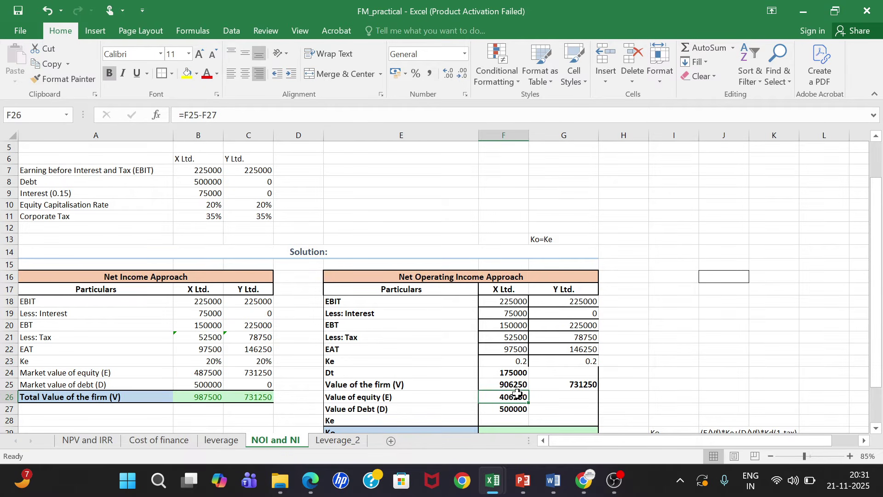
{"action": "scroll", "coordinate": [517, 394], "scroll_direction": "down", "scroll_amount": 2}
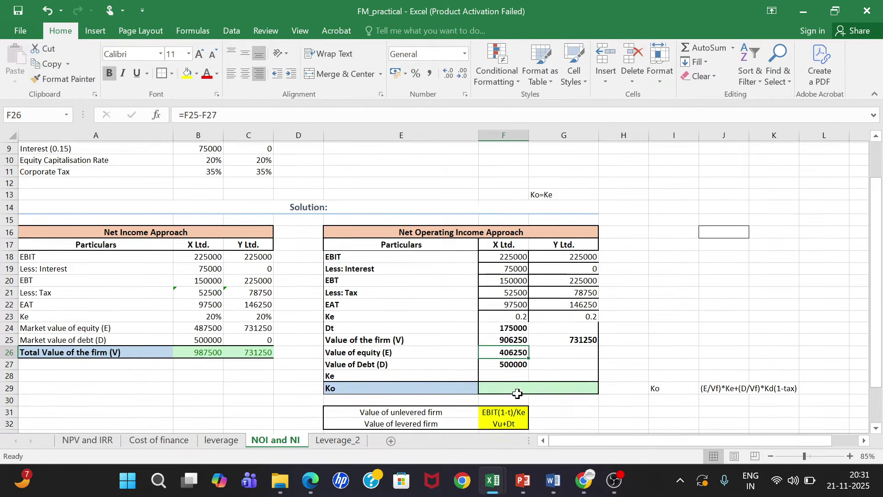
Calculate X Ltd.'s Ke in F28 as EAT divided by value of equity with =F22/F26.
{"action": "left_click", "coordinate": [520, 370]}
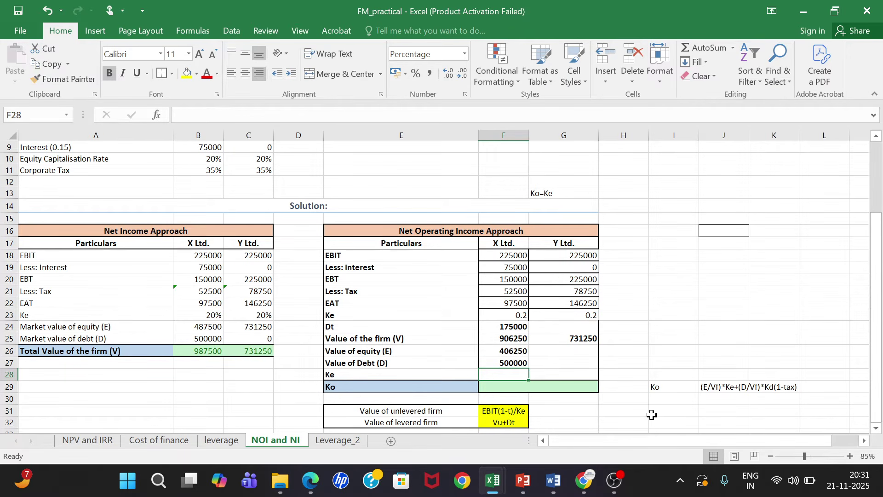
{"action": "type", "text": "="}
{"action": "left_click", "coordinate": [493, 304]}
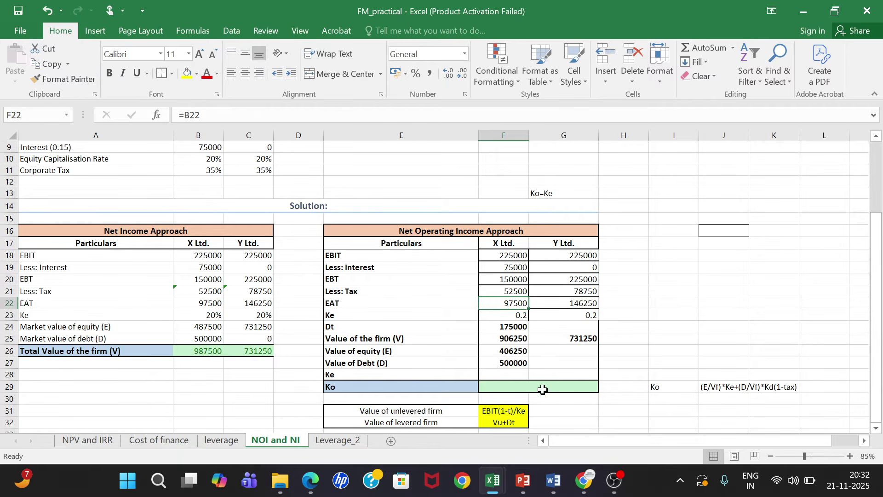
{"action": "key", "text": "Escape"}
{"action": "type", "text": "="}
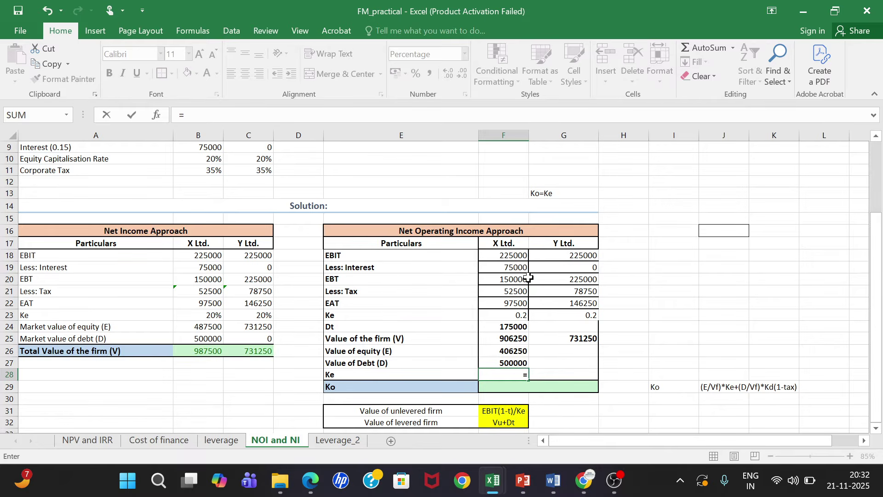
{"action": "left_click", "coordinate": [501, 304]}
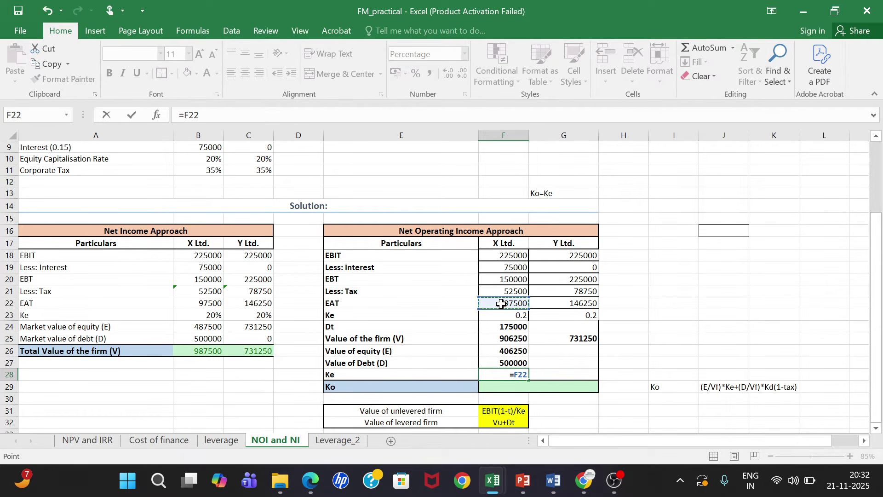
{"action": "type", "text": "/"}
{"action": "left_click", "coordinate": [499, 351]}
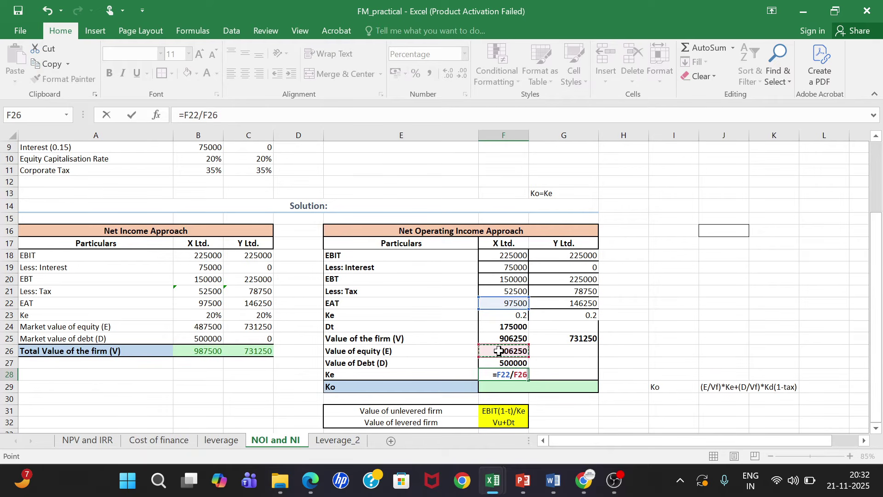
{"action": "key", "text": "ctrl+Return"}
{"action": "key", "text": "Return"}
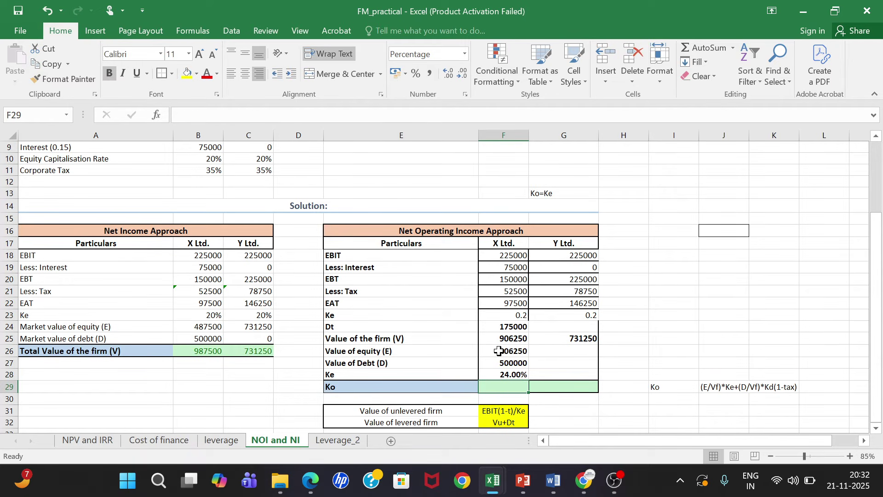
Try to copy Y Ltd.'s value of the firm from G25 into its value of equity cell G26, and undo the paste.
{"action": "left_click", "coordinate": [566, 334]}
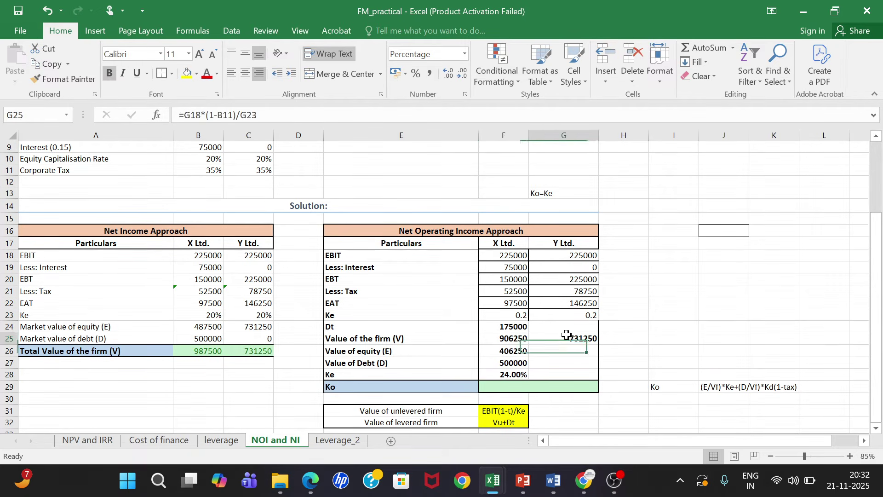
{"action": "key", "text": "ctrl+c"}
{"action": "key", "text": "Down"}
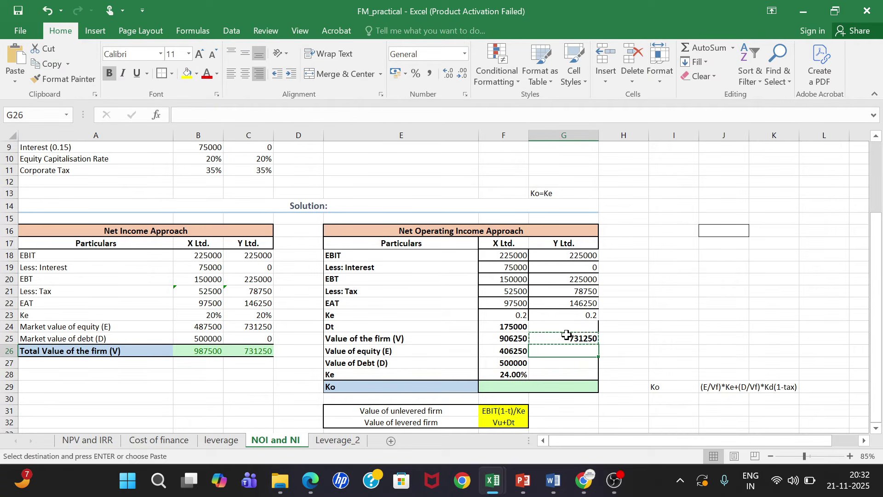
{"action": "key", "text": "ctrl+v"}
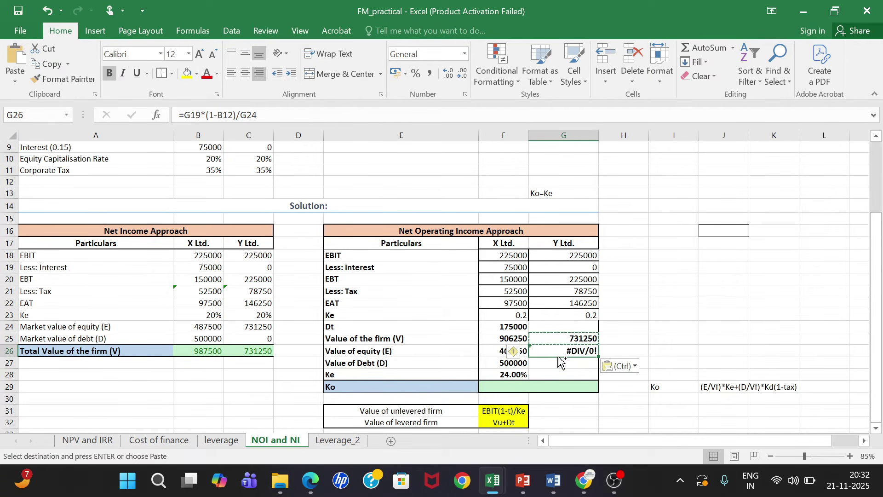
{"action": "key", "text": "ctrl+z"}
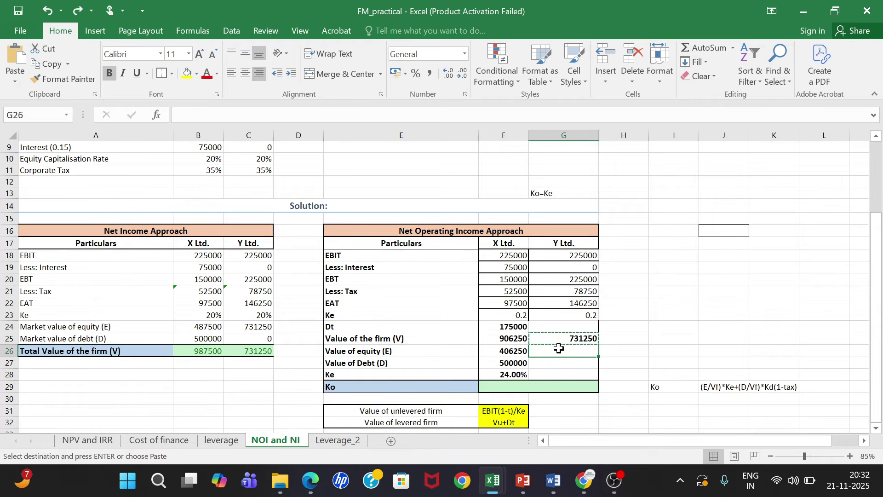
{"action": "double_click", "coordinate": [565, 339]}
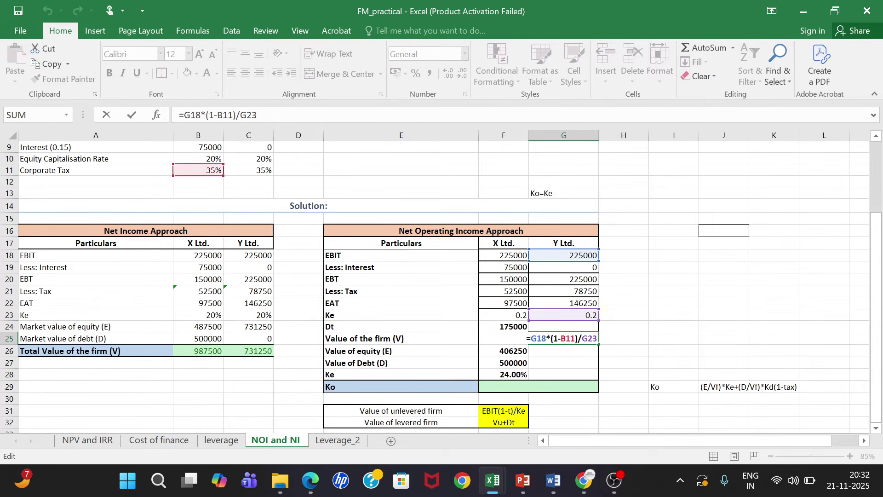
{"action": "left_click", "coordinate": [557, 350]}
Calculate Y Ltd.'s Ke in G28 with =G22/G25 and compare its formula with X Ltd.'s Ke in F28.
{"action": "left_click", "coordinate": [552, 373]}
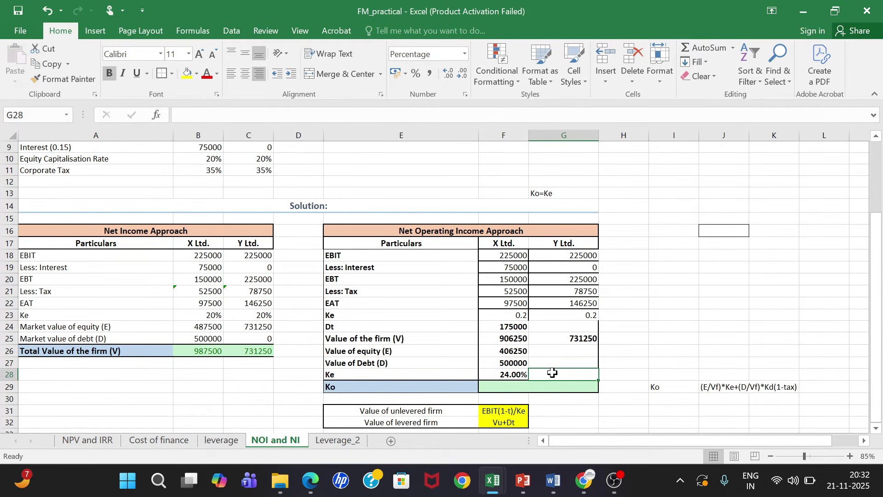
{"action": "type", "text": "="}
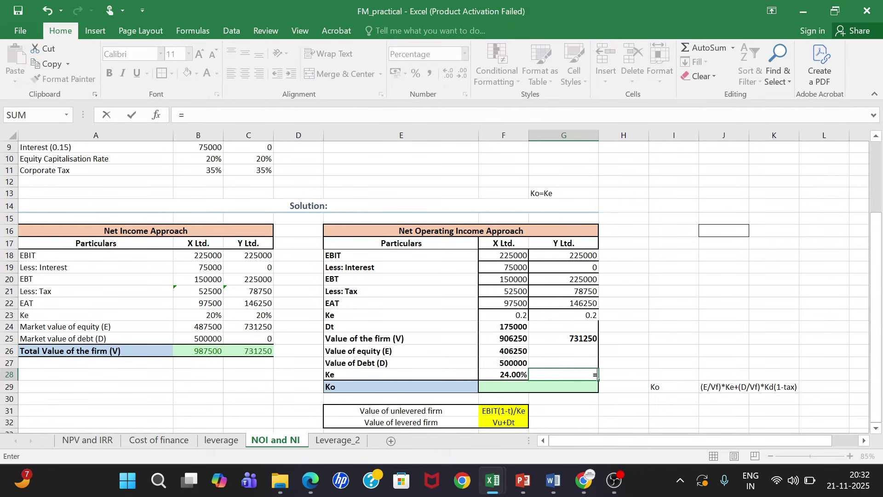
{"action": "left_click", "coordinate": [587, 302]}
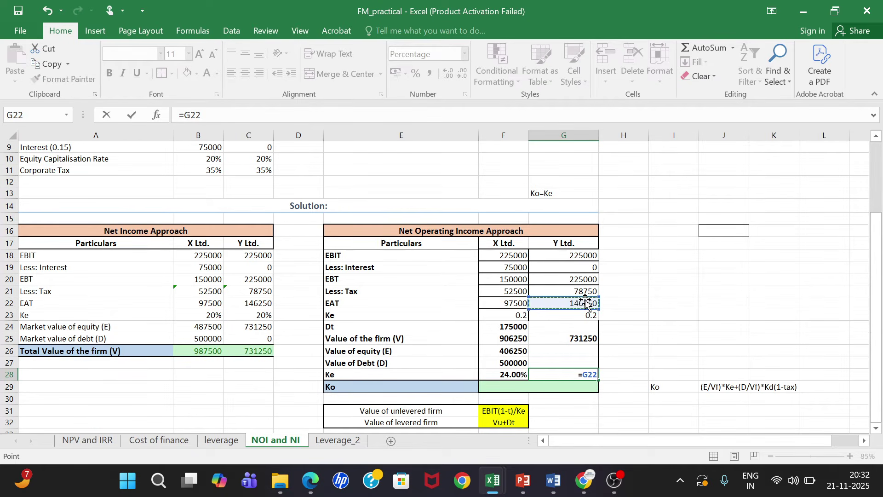
{"action": "type", "text": "/"}
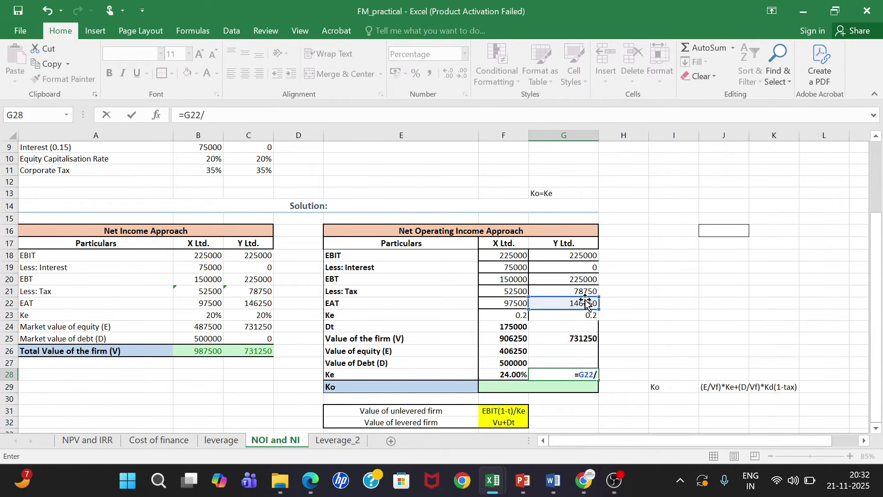
{"action": "left_click", "coordinate": [570, 338]}
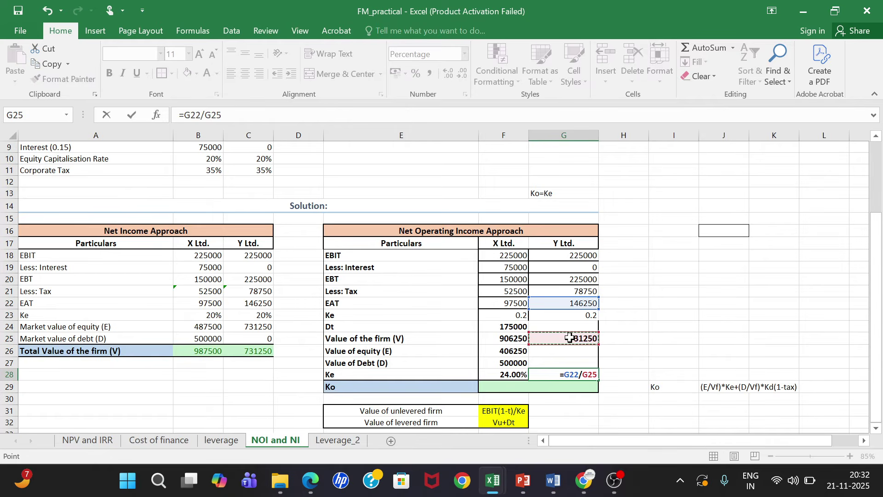
{"action": "key", "text": "Return"}
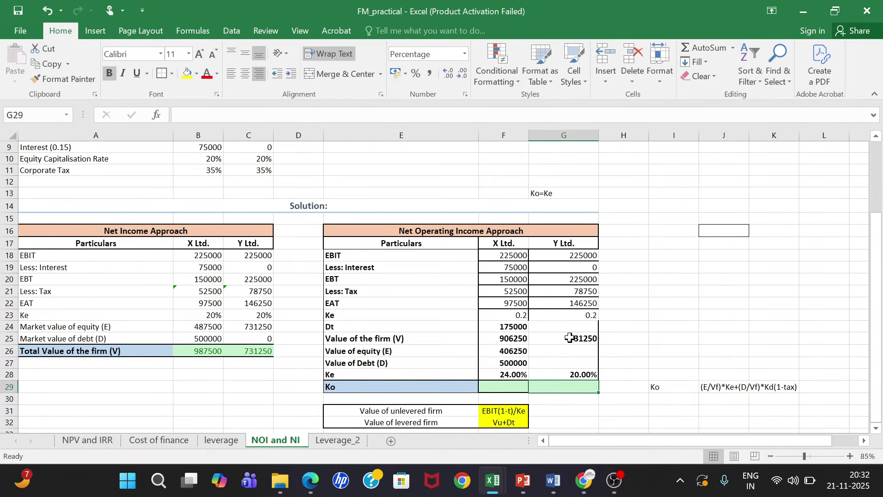
{"action": "left_click", "coordinate": [581, 374]}
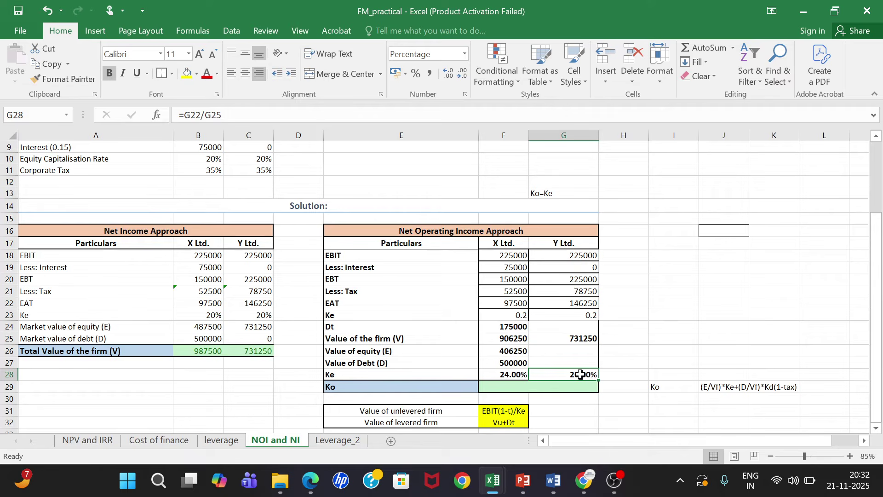
{"action": "left_click", "coordinate": [509, 374]}
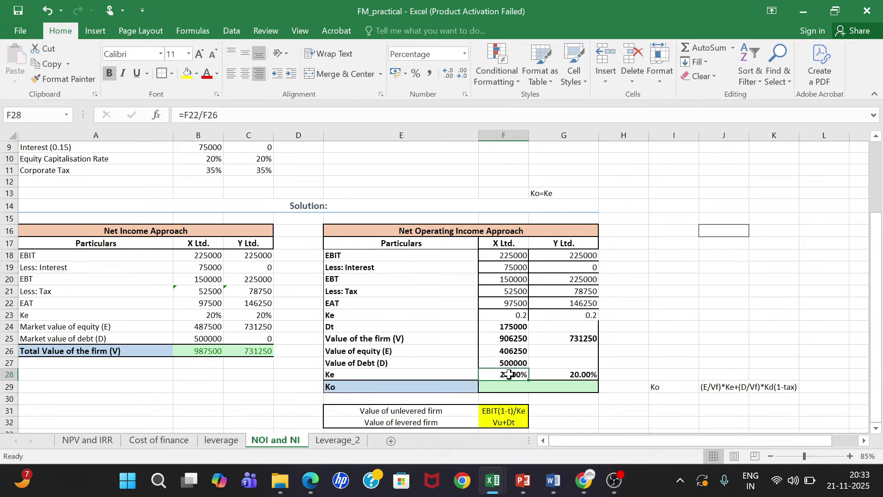
Highlight the Ko formula note in I29:J29 with a yellow fill.
{"action": "left_click", "coordinate": [506, 386]}
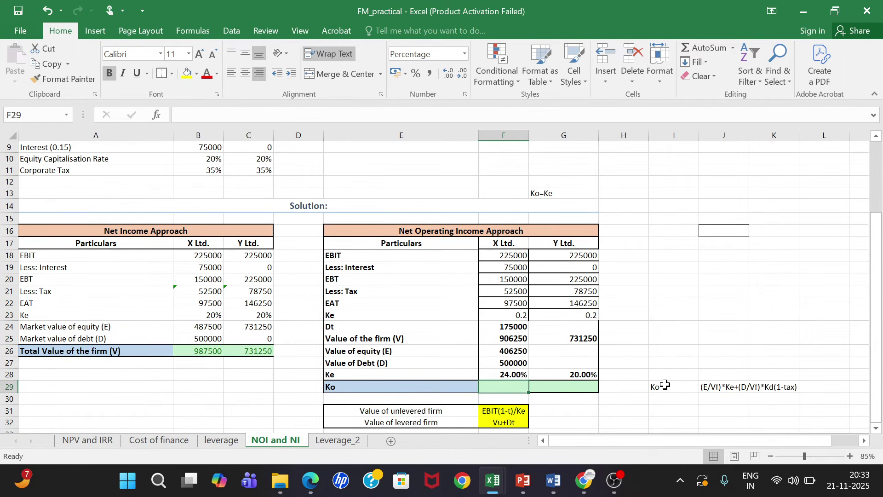
{"action": "left_click_drag", "start_coordinate": [665, 385], "coordinate": [747, 385]}
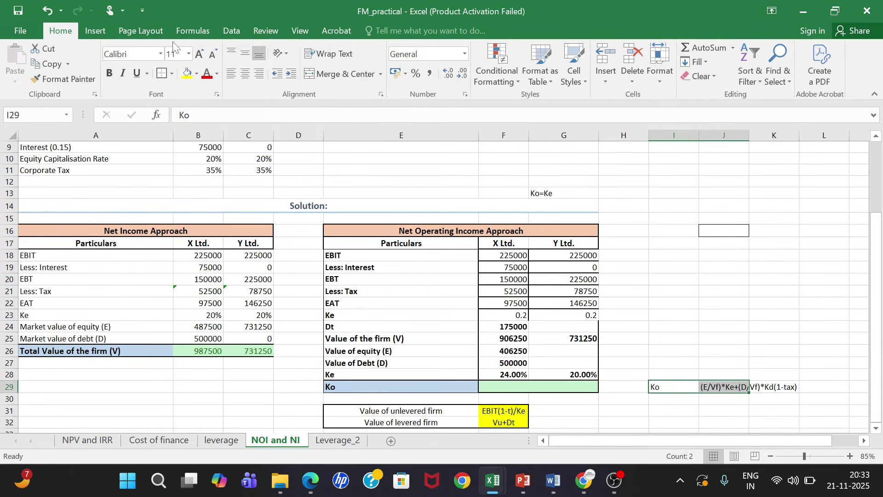
{"action": "left_click", "coordinate": [187, 74]}
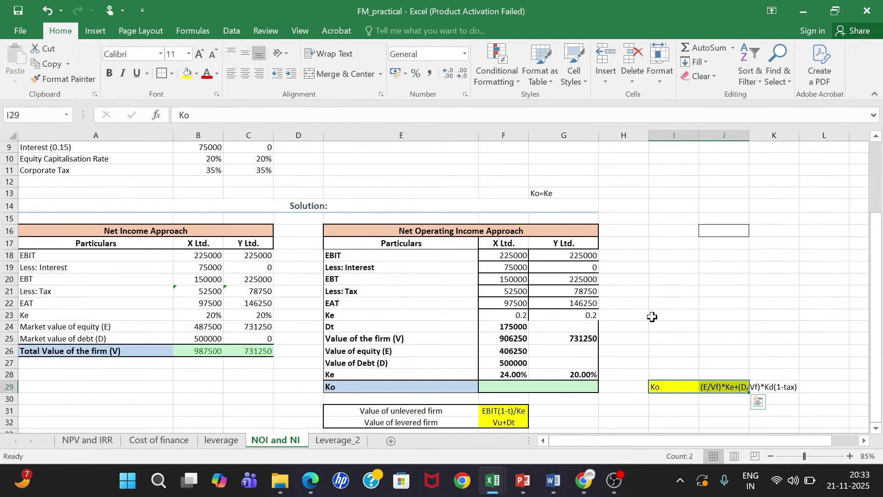
{"action": "left_click", "coordinate": [708, 399]}
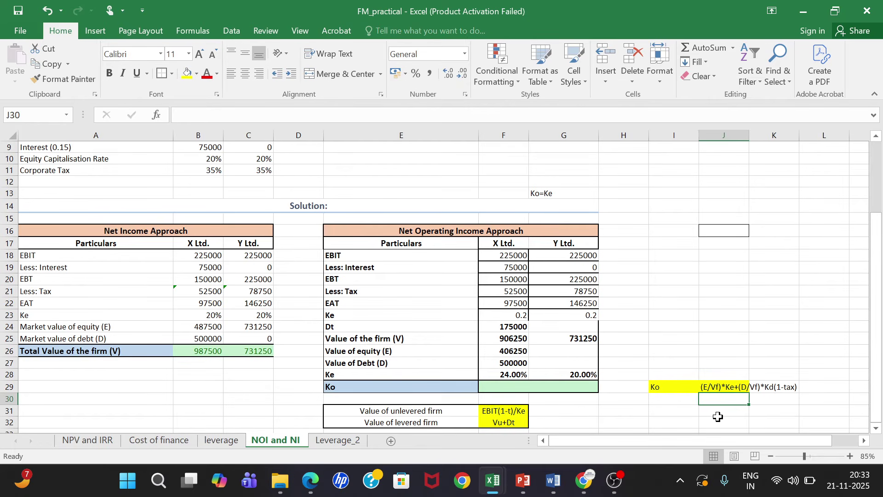
Enter the equity part of X Ltd.'s Ko formula in F29 as =(F26/F25)*F28.
{"action": "left_click", "coordinate": [508, 390]}
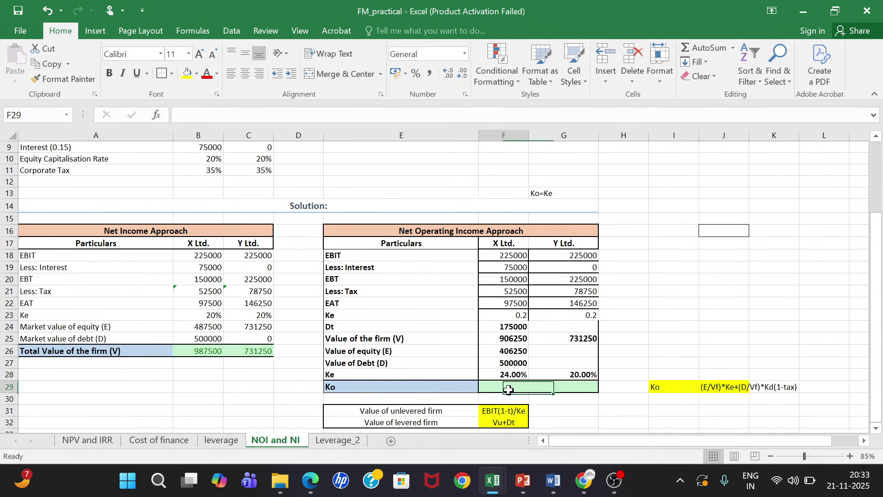
{"action": "type", "text": "="}
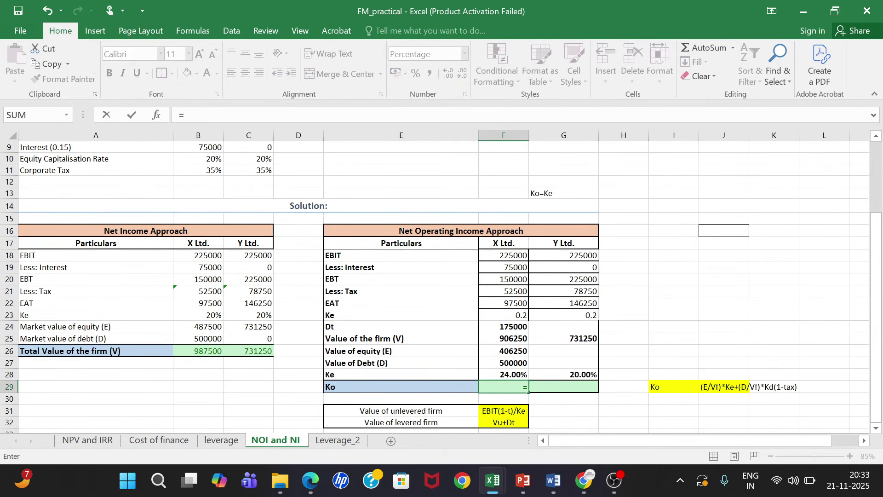
{"action": "left_click", "coordinate": [513, 358]}
{"action": "left_click", "coordinate": [509, 348]}
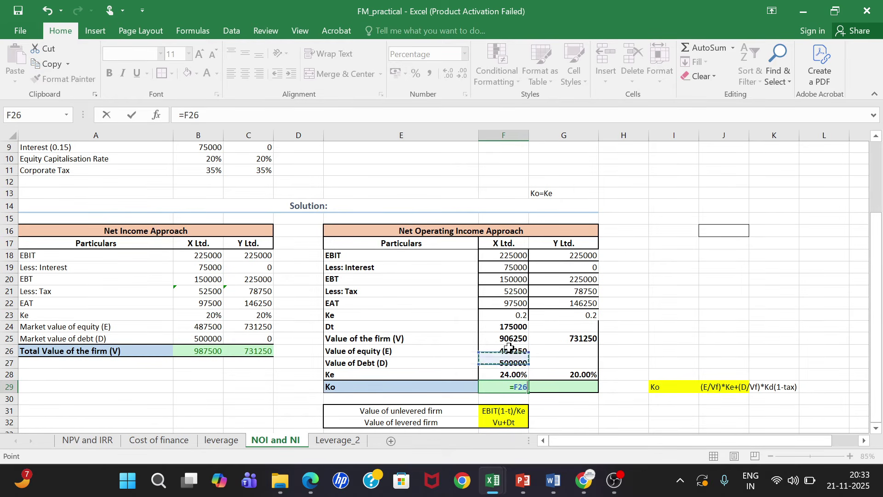
{"action": "type", "text": "/"}
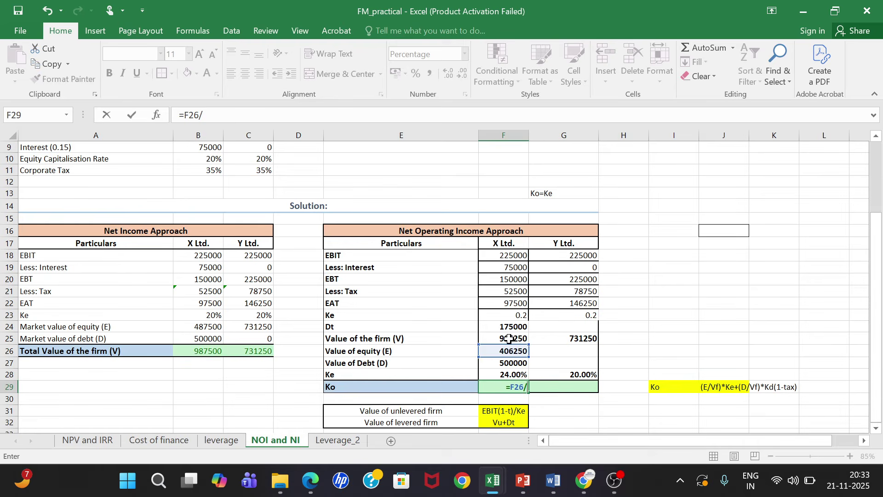
{"action": "left_click", "coordinate": [509, 339]}
{"action": "type", "text": ")"}
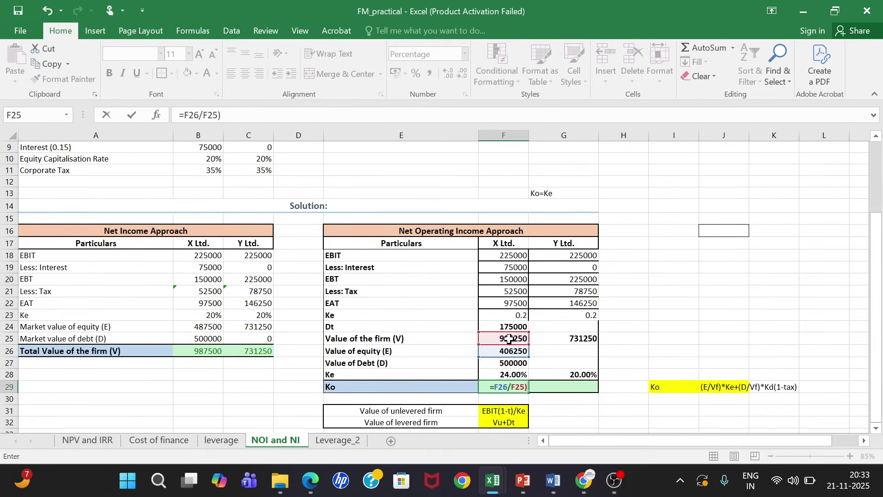
{"action": "left_click", "coordinate": [494, 387]}
{"action": "type", "text": "("}
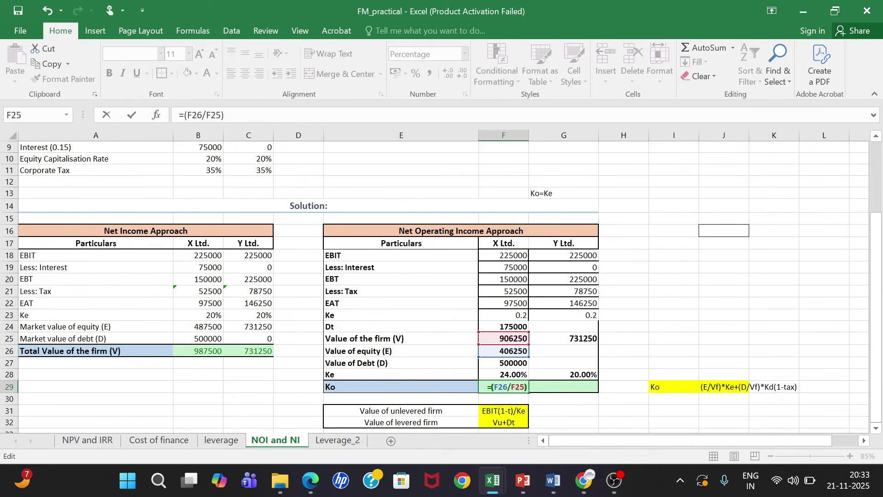
{"action": "type", "text": "*"}
{"action": "left_click", "coordinate": [506, 373]}
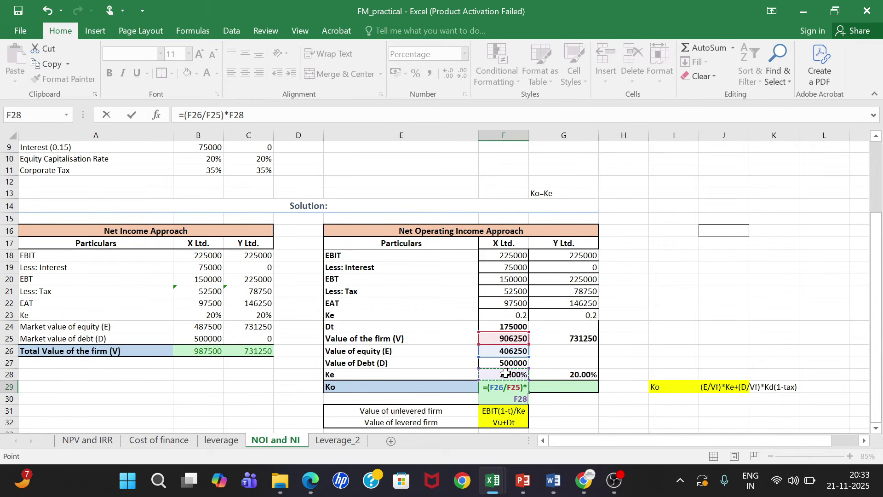
Add the debt weight +(F27/F25) to X Ltd.'s Ko formula in F29.
{"action": "type", "text": "+"}
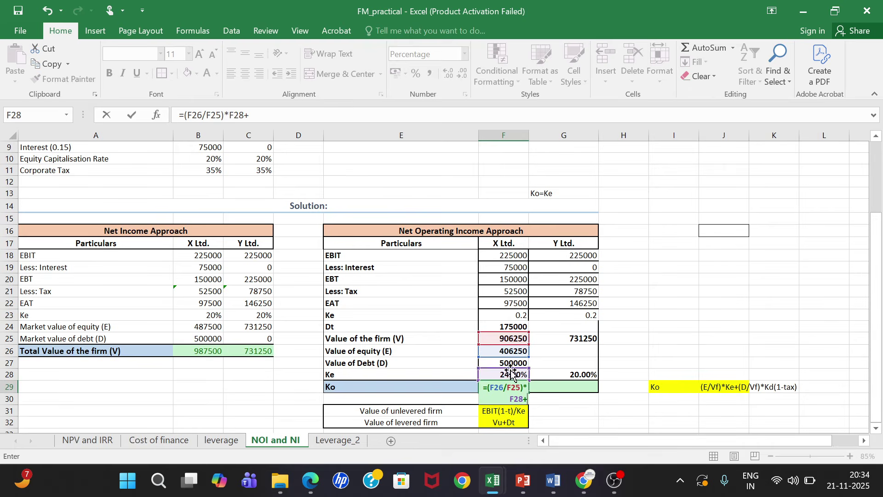
{"action": "left_click", "coordinate": [513, 362]}
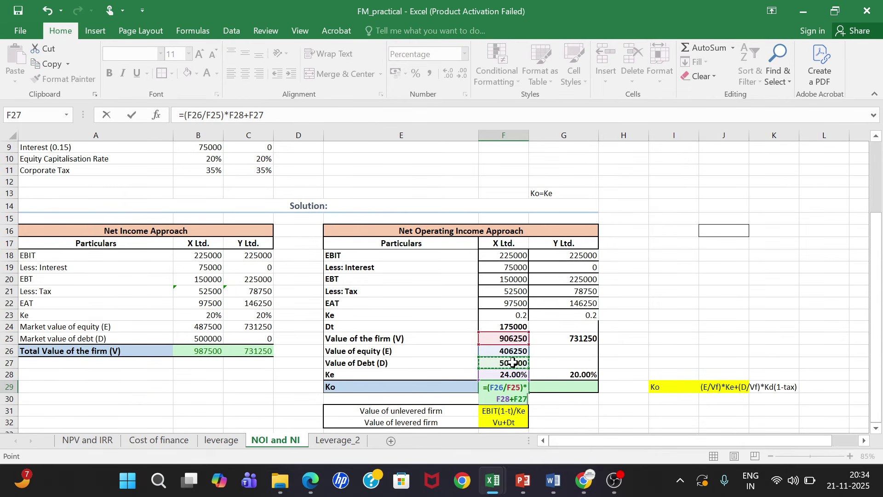
{"action": "type", "text": "/"}
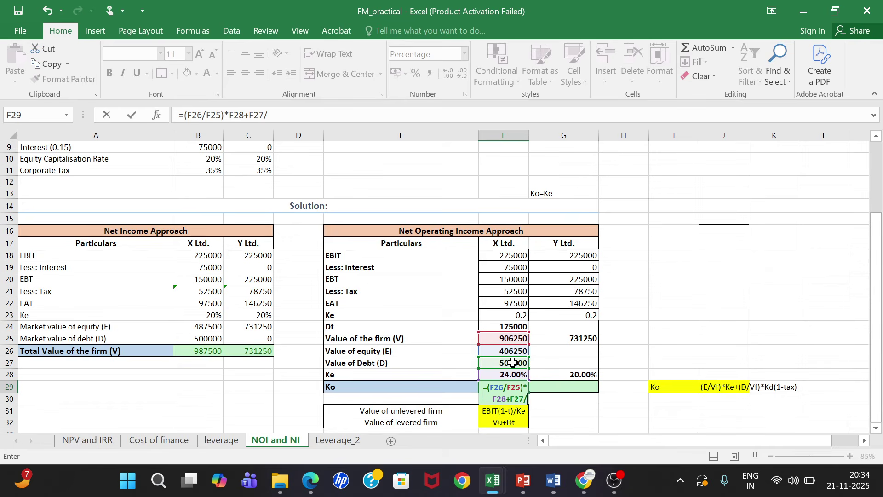
{"action": "left_click", "coordinate": [510, 337]}
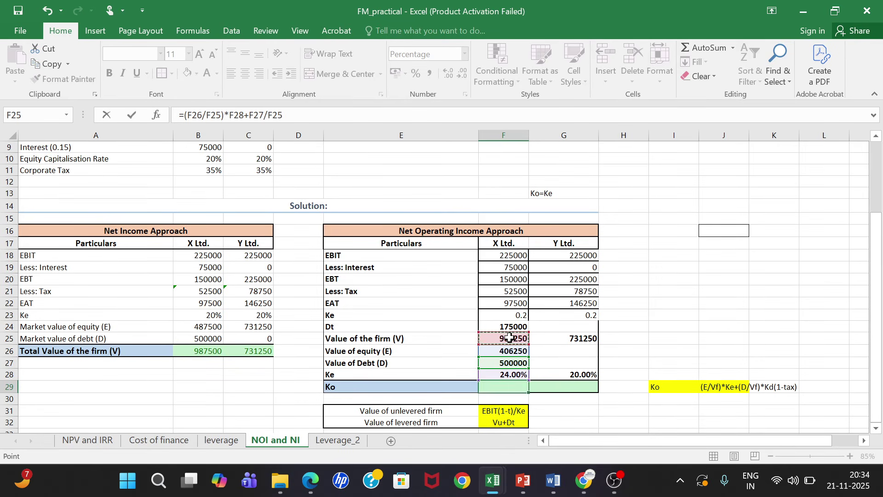
{"action": "type", "text": ")"}
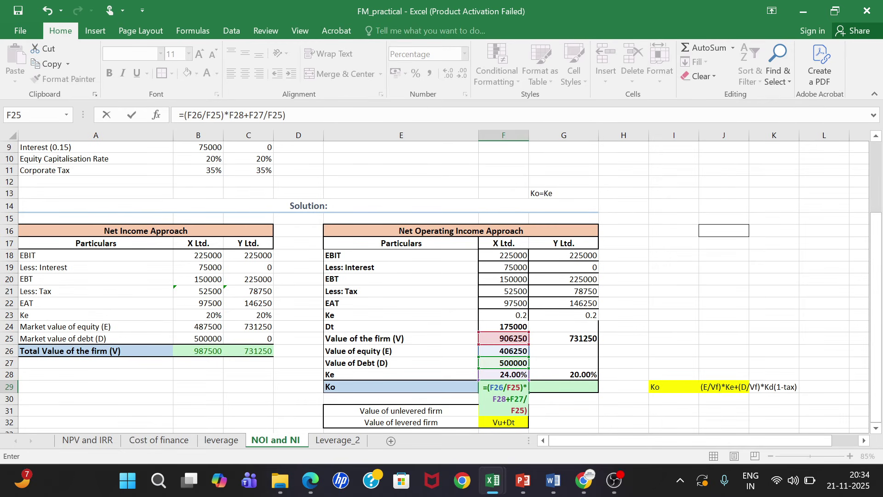
{"action": "left_click", "coordinate": [514, 398]}
{"action": "type", "text": "("}
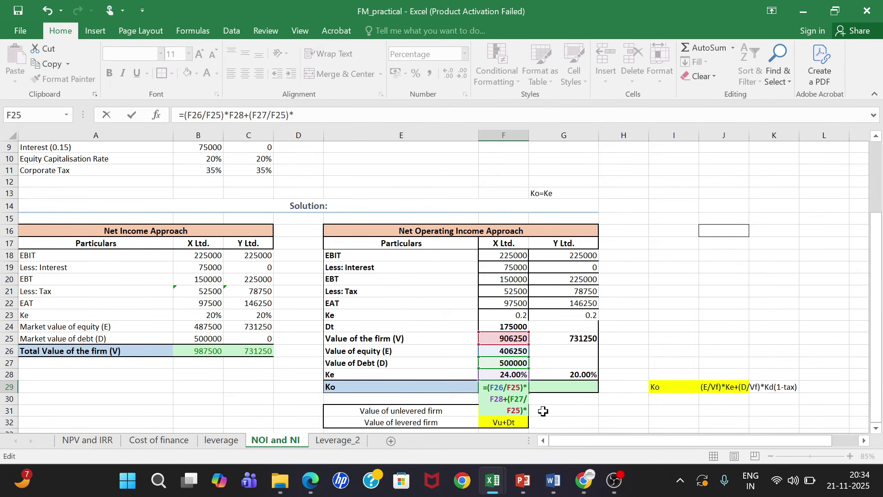
Complete X Ltd.'s Ko formula in F29 as =(F26/F25)*F28+((F27/F25)*0.15*(1-B11)), accepting the proposed formula correction.
{"action": "type", "text": "0.15(1-"}
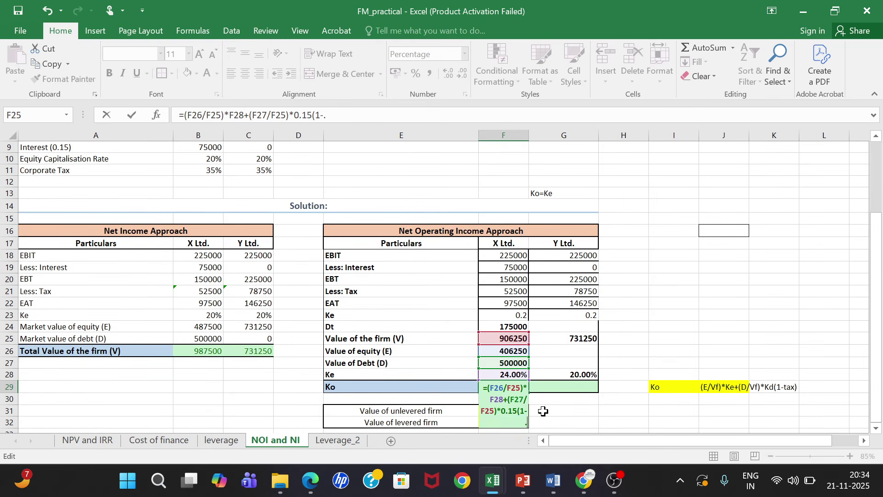
{"action": "type", "text": "."}
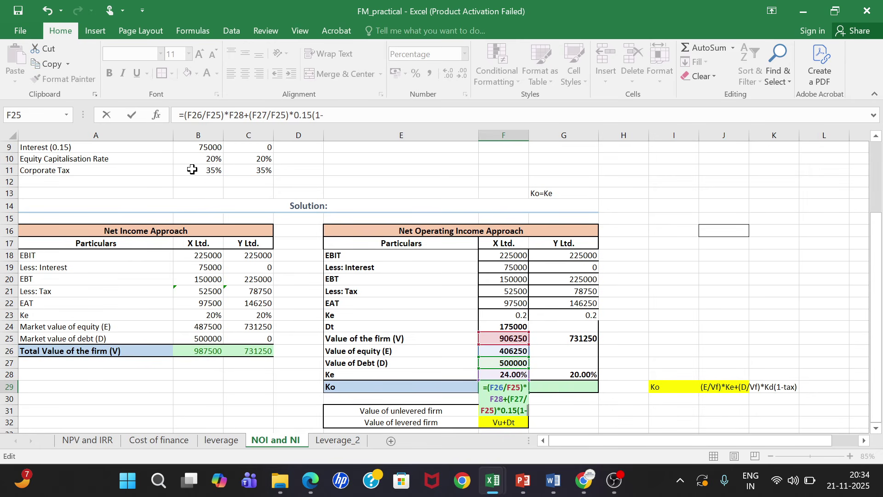
{"action": "left_click", "coordinate": [192, 170]}
{"action": "type", "text": ")"}
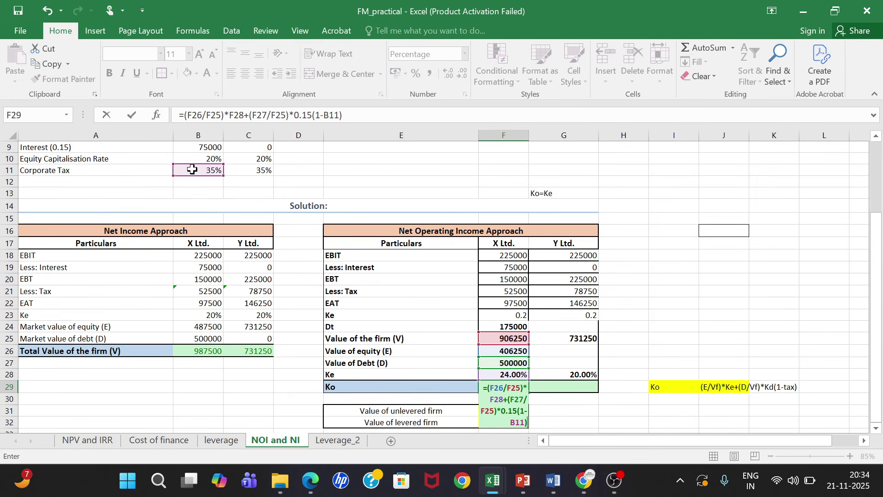
{"action": "type", "text": ")"}
{"action": "left_click", "coordinate": [508, 399]}
{"action": "type", "text": "("}
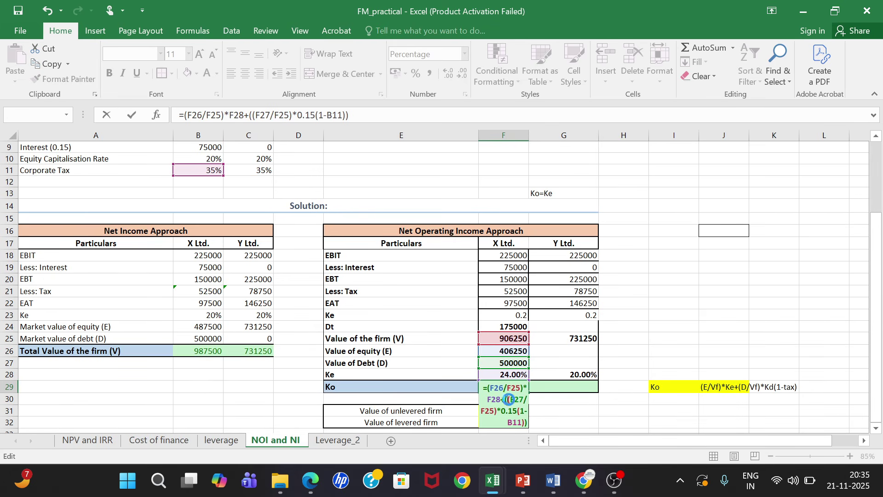
{"action": "key", "text": "Return"}
{"action": "left_click", "coordinate": [421, 289]}
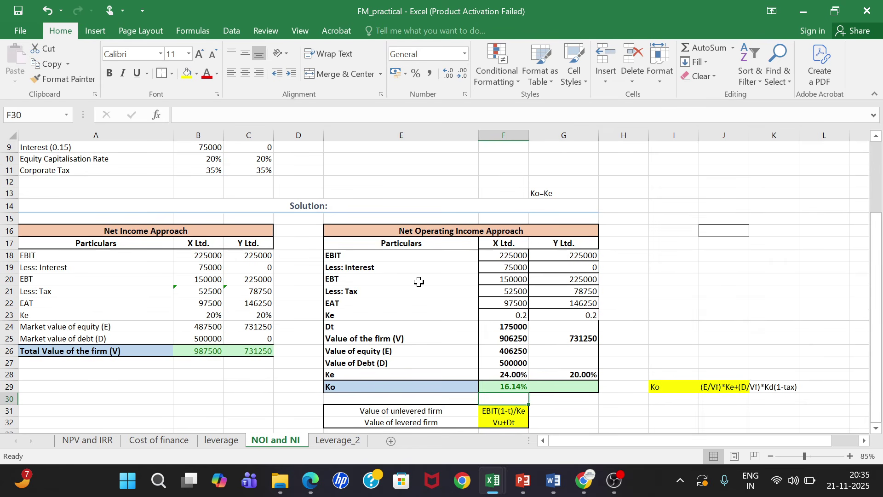
Try to copy X Ltd.'s Ko formula from F29 into Y Ltd.'s Ko cell G29, and clear the pasted formula.
{"action": "key", "text": "Up"}
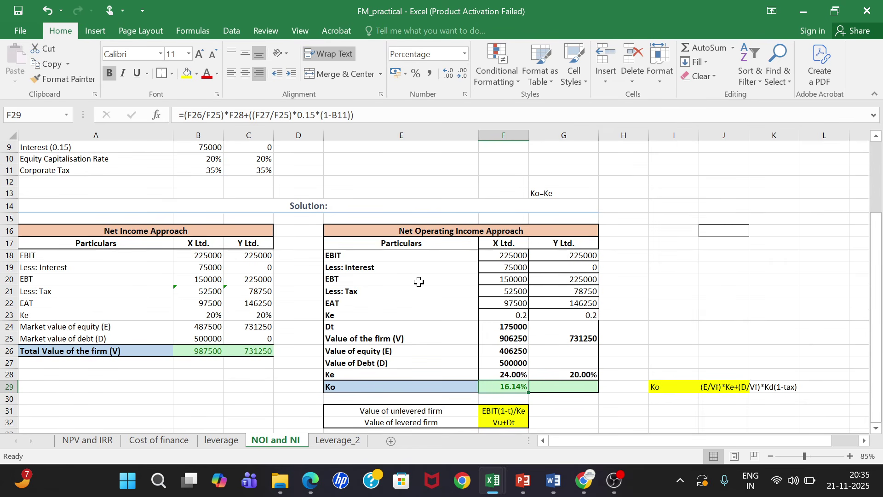
{"action": "key", "text": "ctrl+c"}
{"action": "key", "text": "Right"}
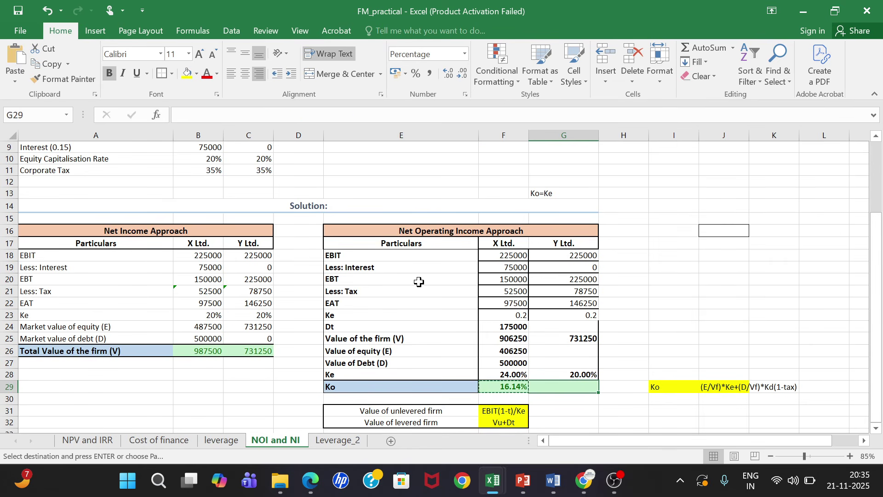
{"action": "key", "text": "ctrl+v"}
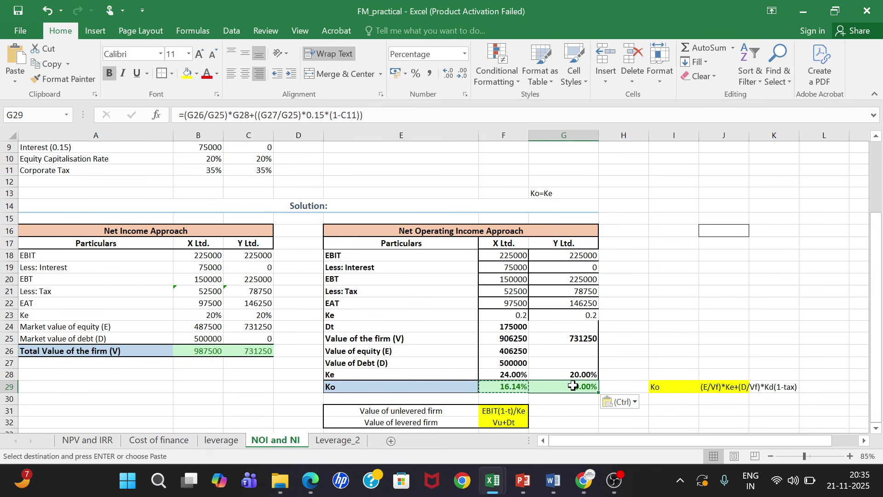
{"action": "key", "text": "Delete"}
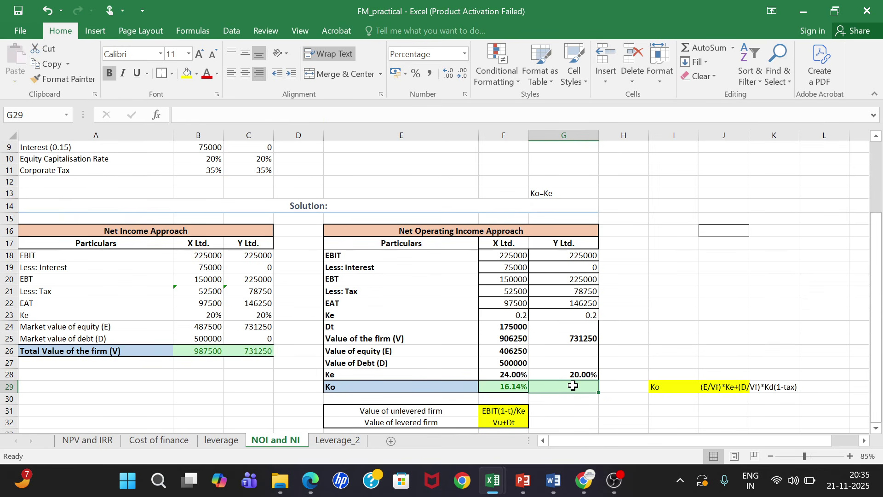
Enter 20% as Y Ltd.'s Ko in G29.
{"action": "type", "text": "20"}
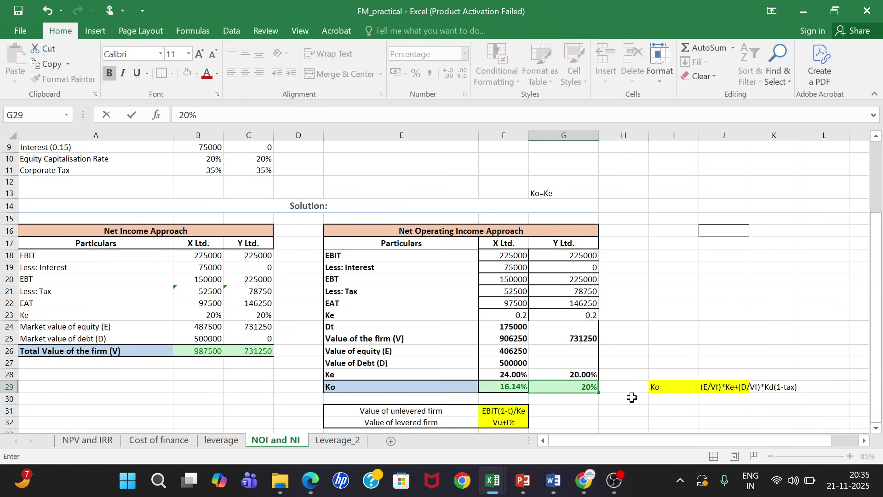
{"action": "scroll", "coordinate": [662, 305], "scroll_direction": "up", "scroll_amount": 3}
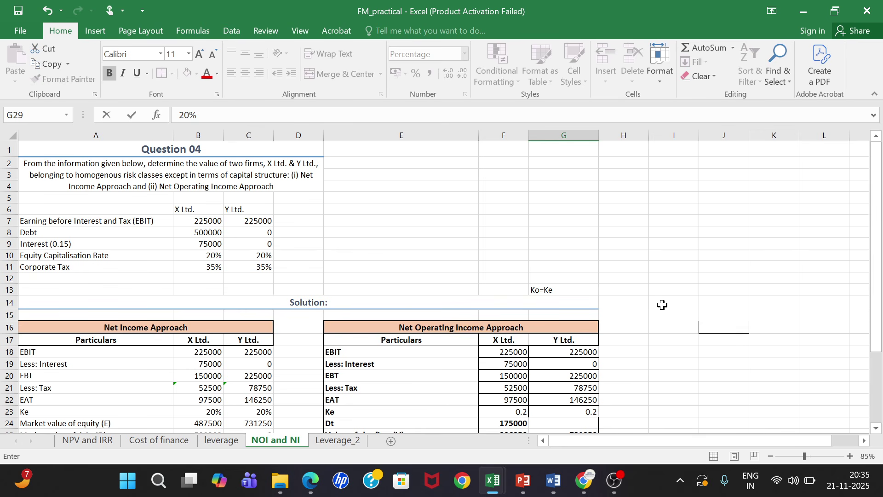
{"action": "scroll", "coordinate": [662, 305], "scroll_direction": "down", "scroll_amount": 4}
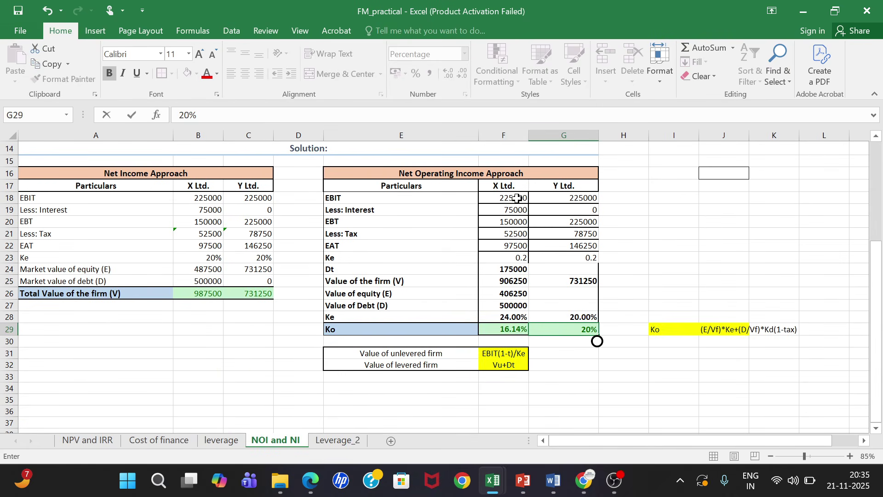
Remove the bold formatting from the X Ltd. and Y Ltd. figures in F18:G28.
{"action": "left_click_drag", "start_coordinate": [517, 198], "coordinate": [571, 317]}
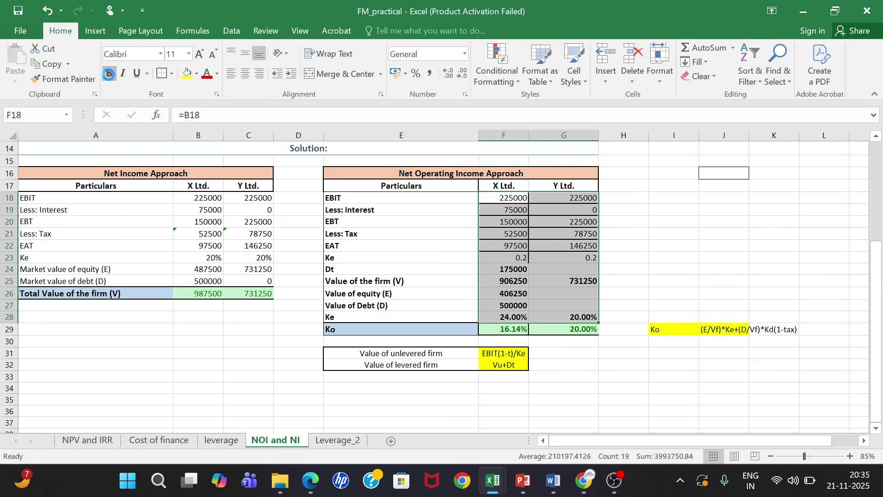
{"action": "left_click", "coordinate": [109, 74]}
{"action": "left_click", "coordinate": [110, 75]}
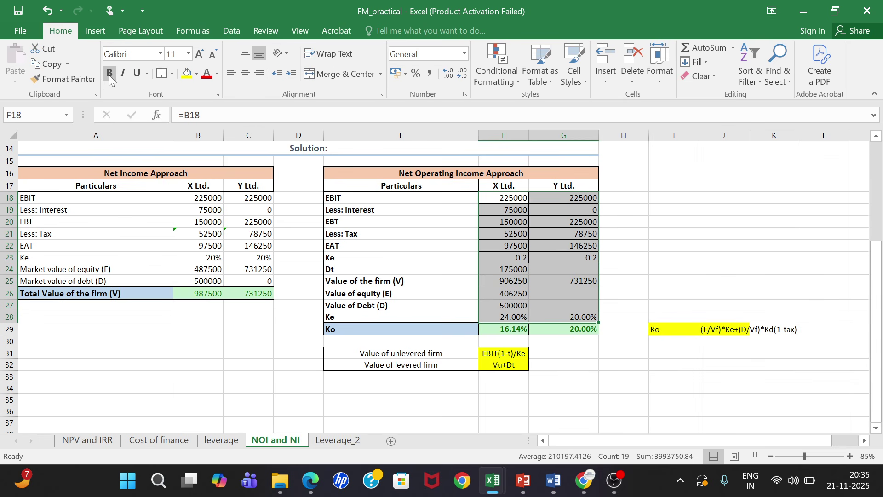
Clear all existing borders from F18:G28 and outline the range with thick outside borders.
{"action": "left_click", "coordinate": [171, 74]}
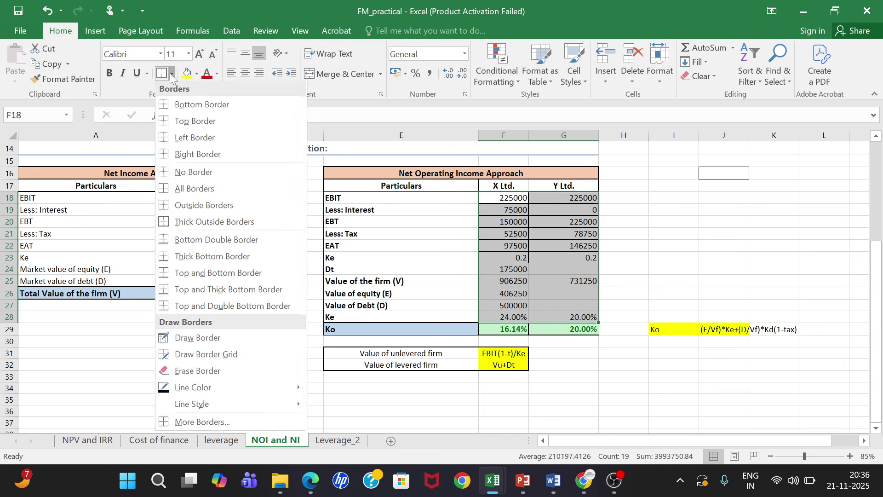
{"action": "left_click", "coordinate": [187, 173]}
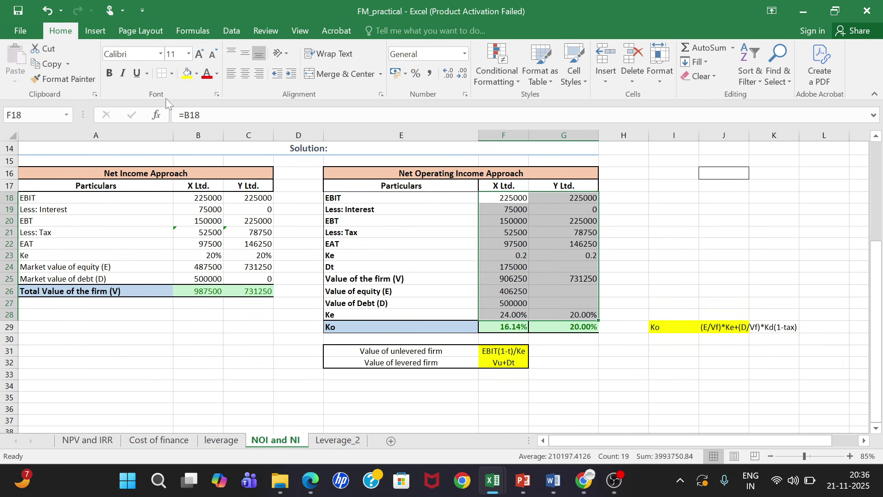
{"action": "left_click", "coordinate": [174, 73]}
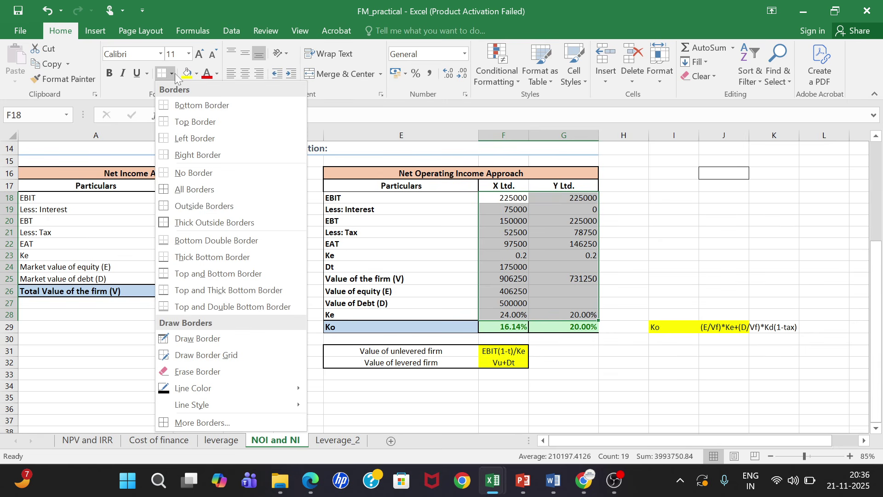
{"action": "left_click", "coordinate": [207, 223]}
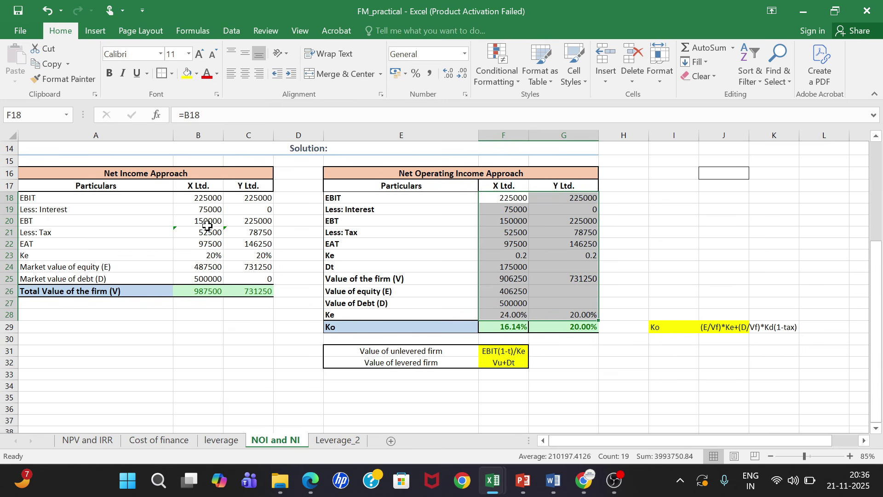
{"action": "left_click", "coordinate": [666, 244]}
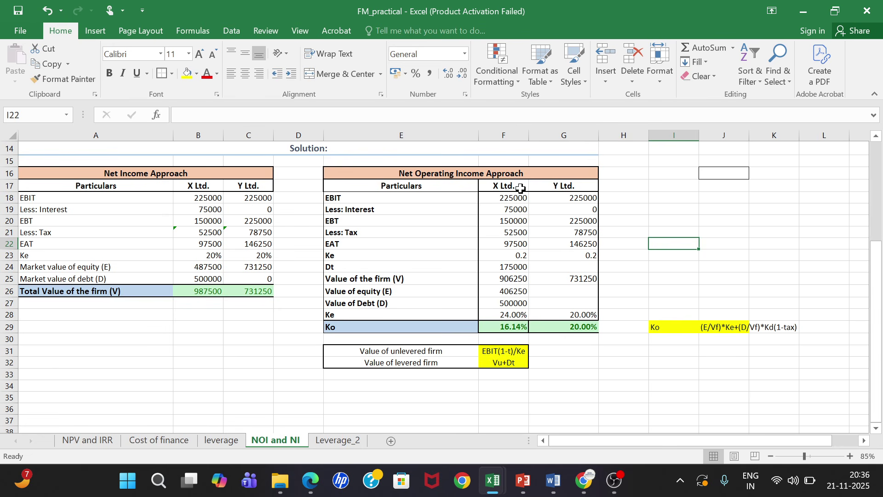
Apply thick outside borders around the X Ltd. and Y Ltd. columns of both approach tables, F17:G29 and B17:C26.
{"action": "mouse_move", "coordinate": [523, 191]}
{"action": "left_mouse_down"}
{"action": "mouse_move", "coordinate": [566, 267]}
{"action": "mouse_move", "coordinate": [575, 328]}
{"action": "left_mouse_up"}
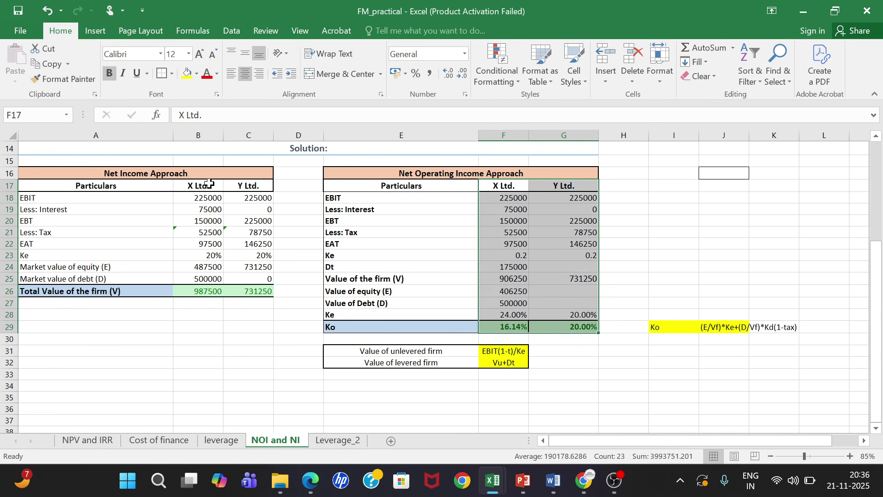
{"action": "left_click_drag", "start_coordinate": [209, 184], "coordinate": [245, 293]}
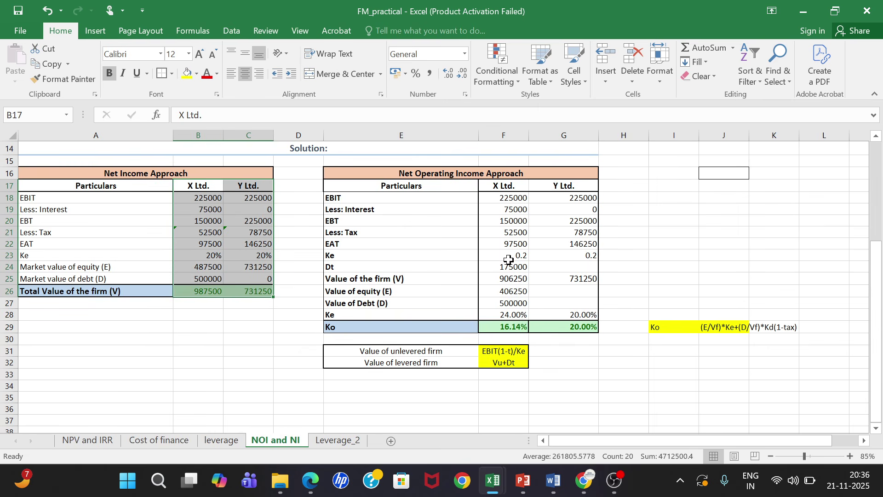
{"action": "left_click", "coordinate": [617, 265]}
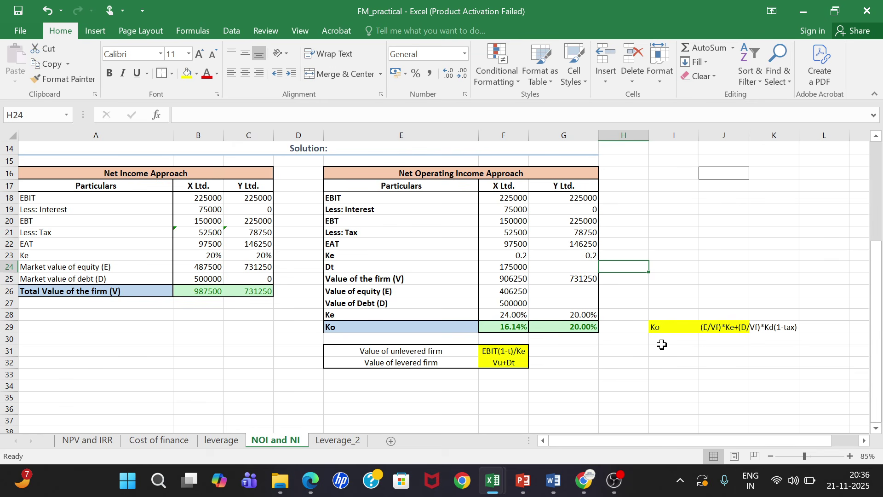
{"action": "mouse_move", "coordinate": [615, 481]}
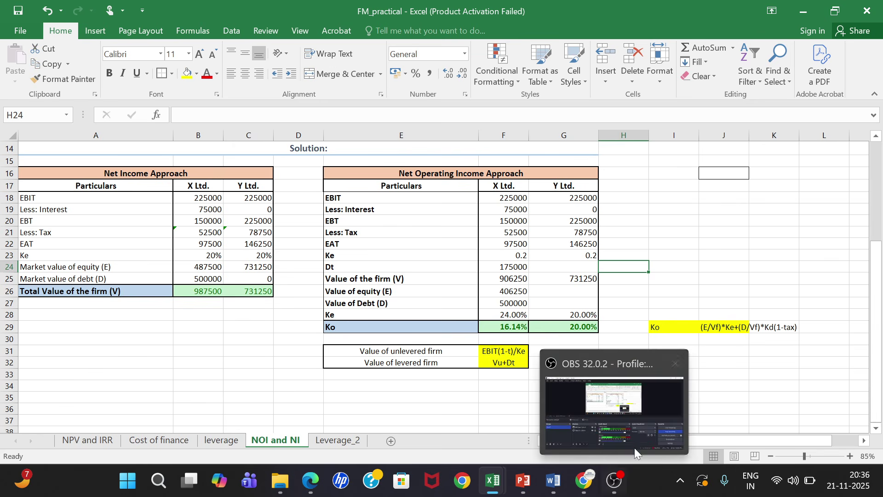